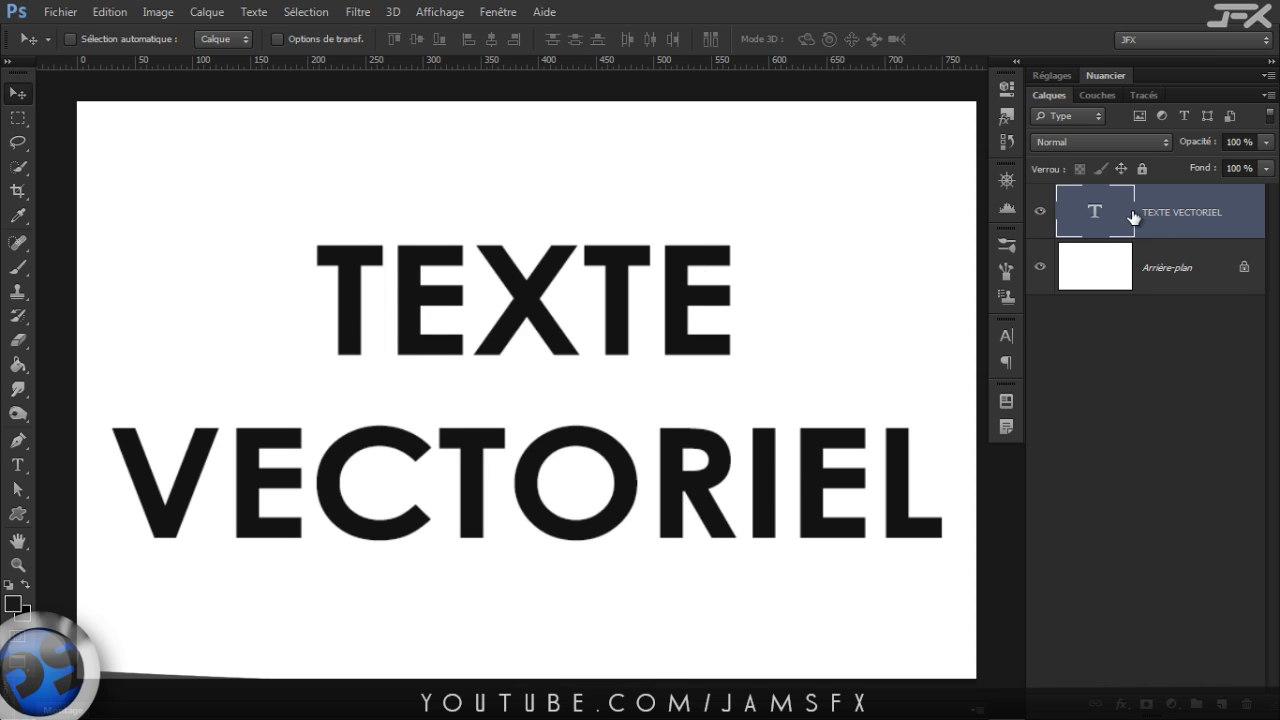
- Try out a closed freeform path with the Pen tool around the last E of TEXTE and delete it
left_click(1143, 96)
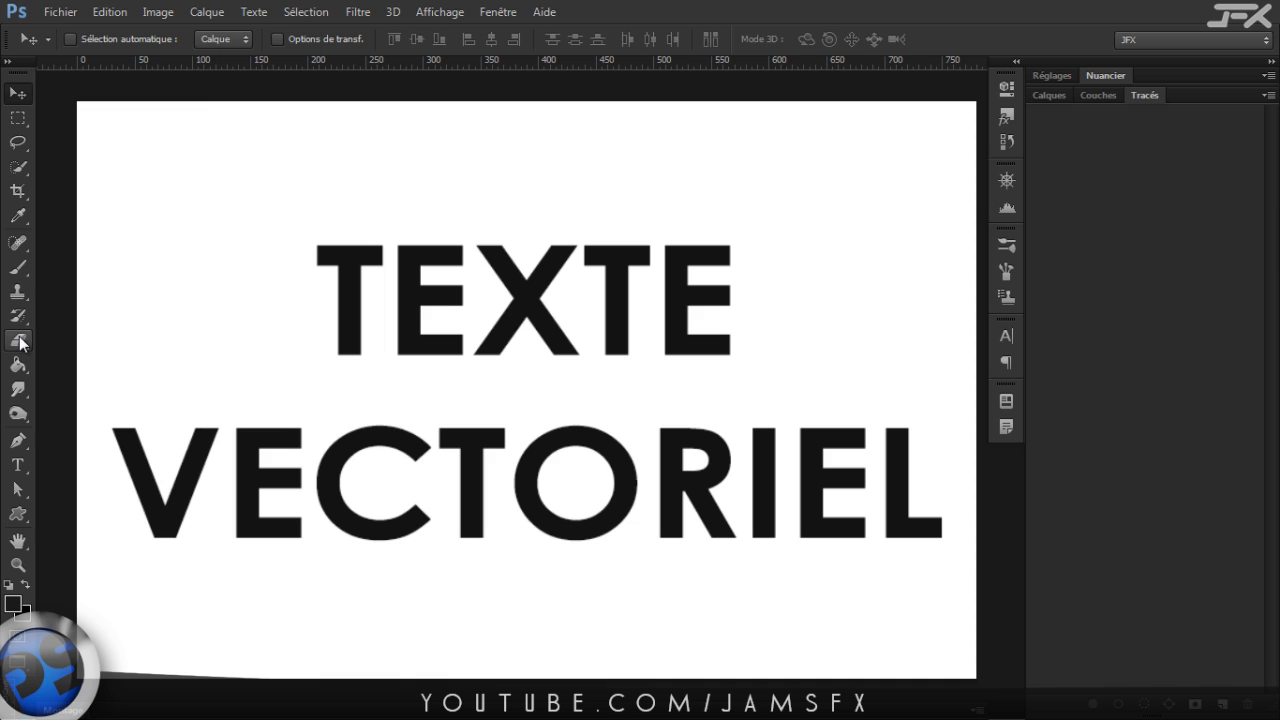
key("p")
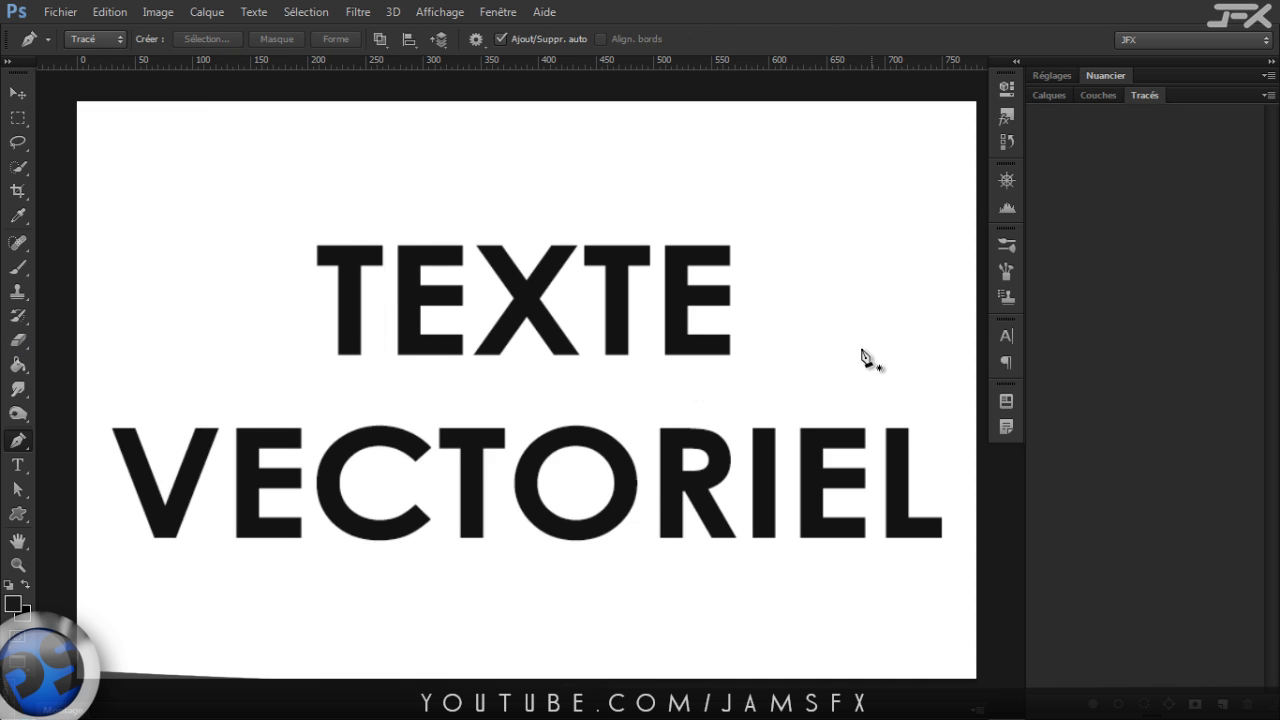
left_click(745, 151)
left_click_drag(795, 329, 870, 265)
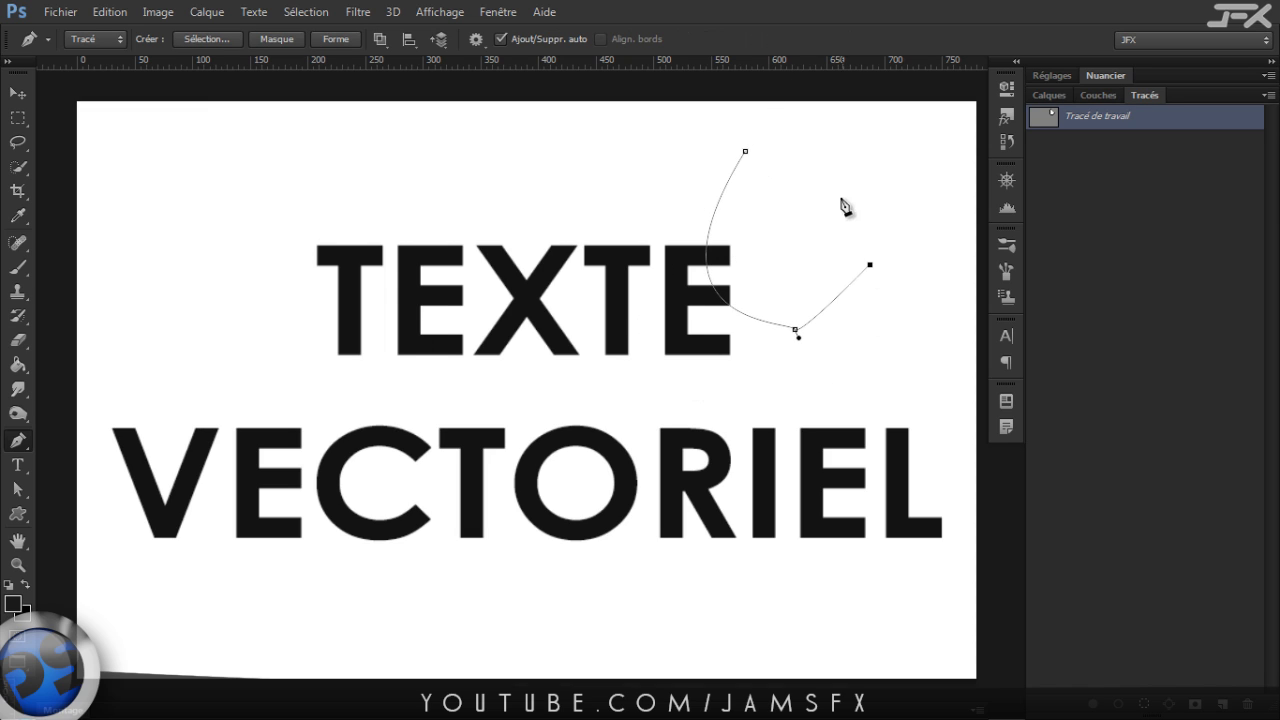
left_click(841, 198)
left_click_drag(745, 151, 751, 160)
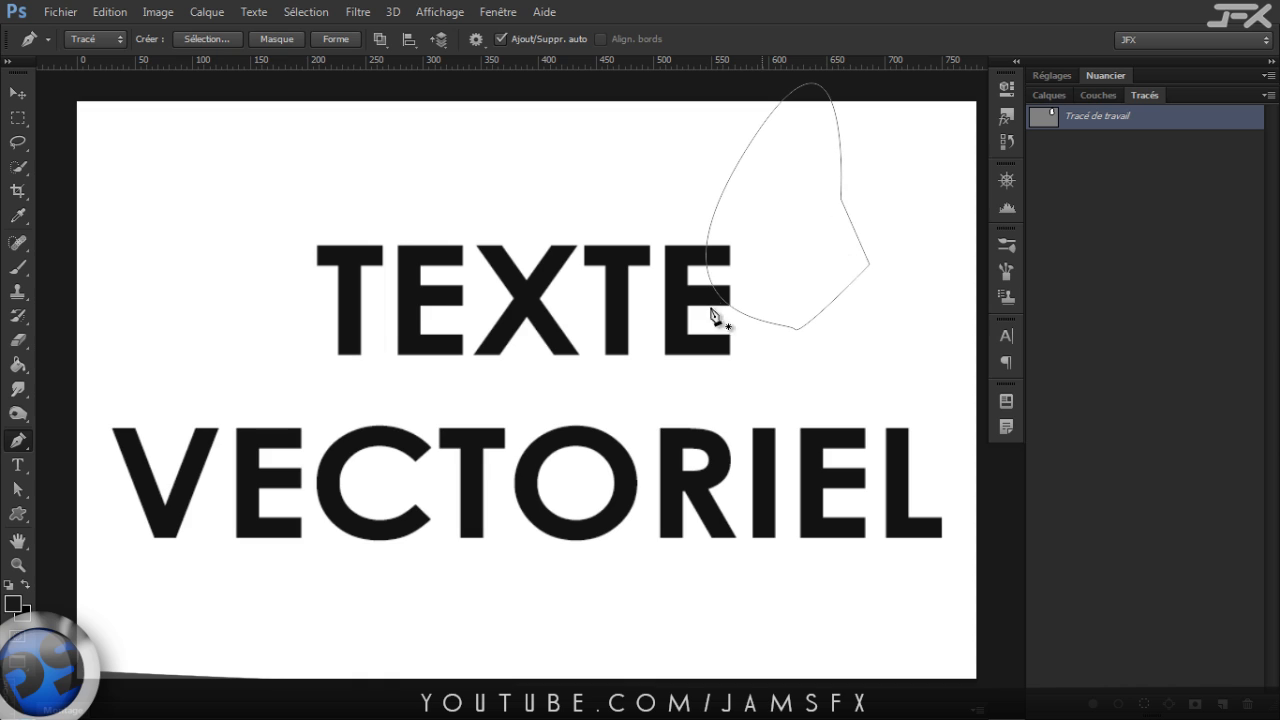
key("Delete")
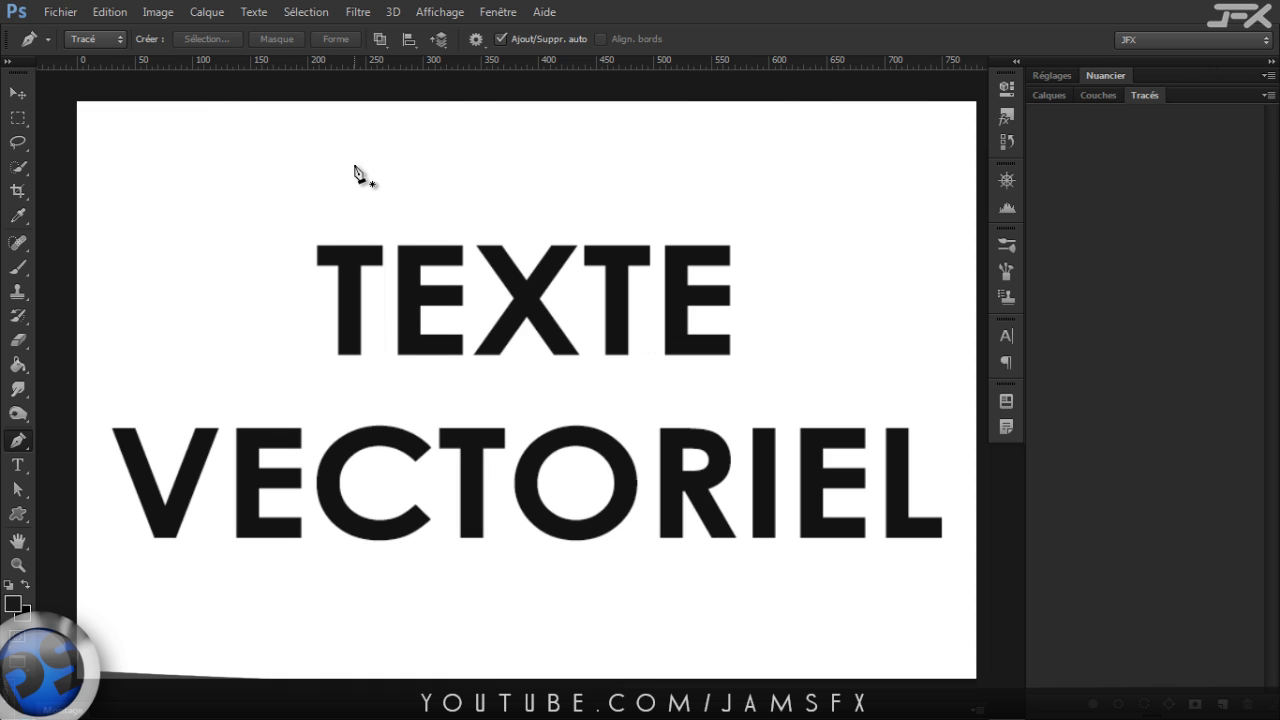
- Create a work path (Tracé de travail) from the TEXTE VECTORIEL text layer
left_click(1038, 101)
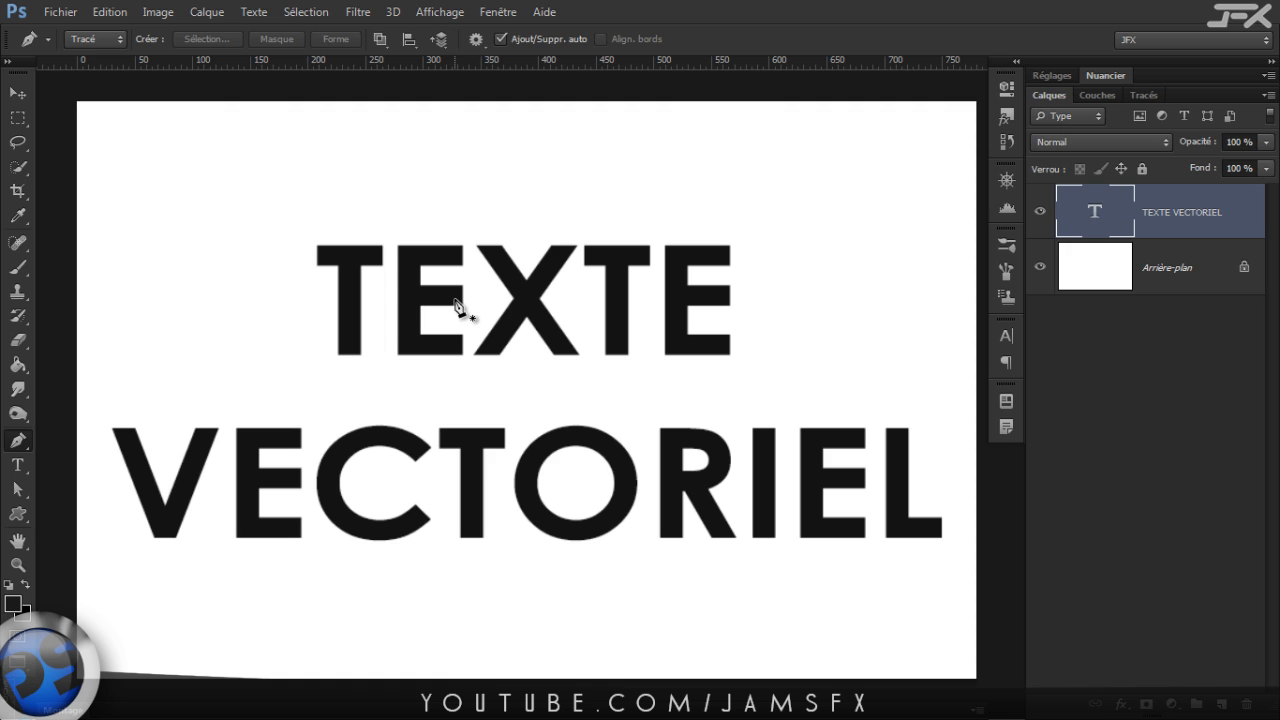
key("v")
left_click(256, 14)
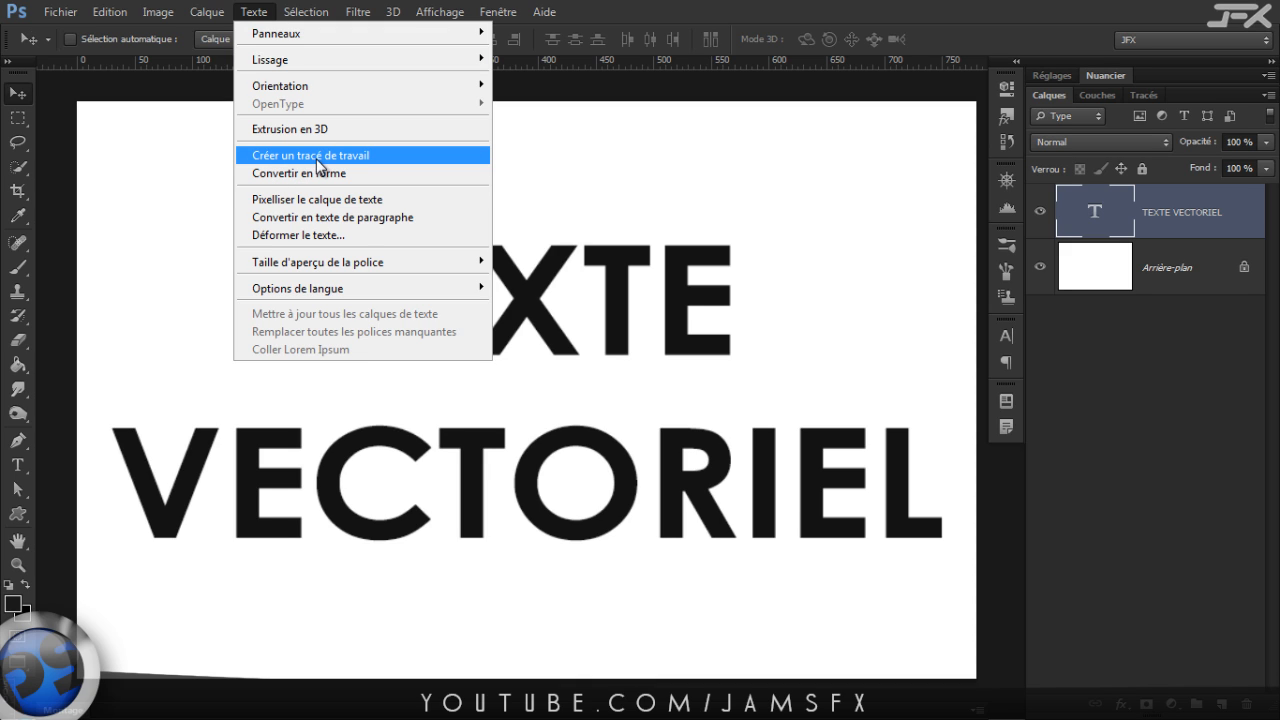
left_click(1144, 95)
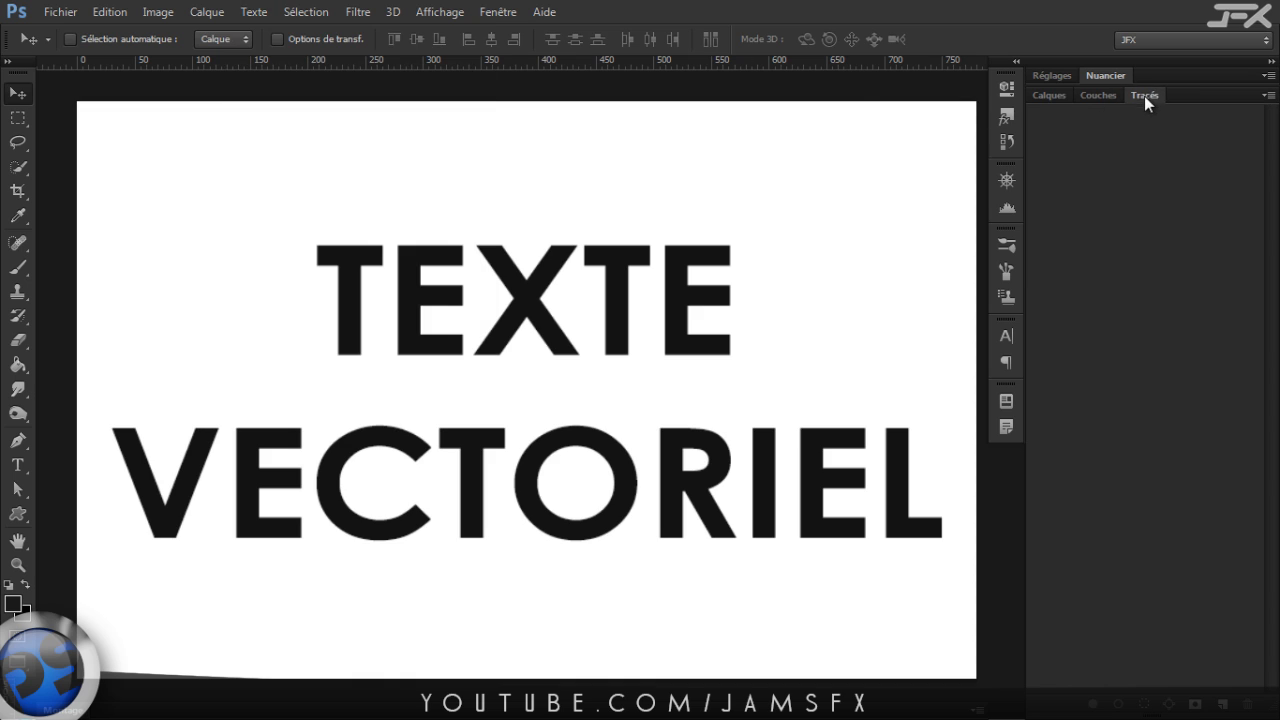
left_click(265, 13)
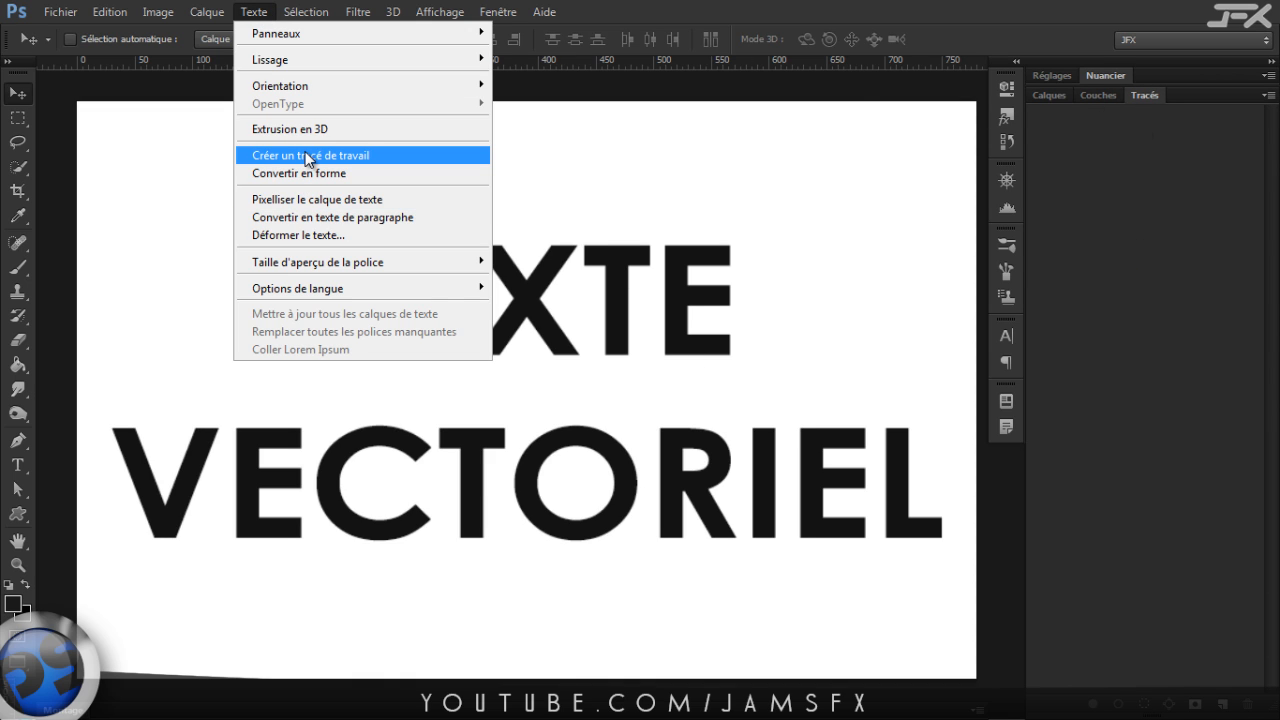
left_click(309, 158)
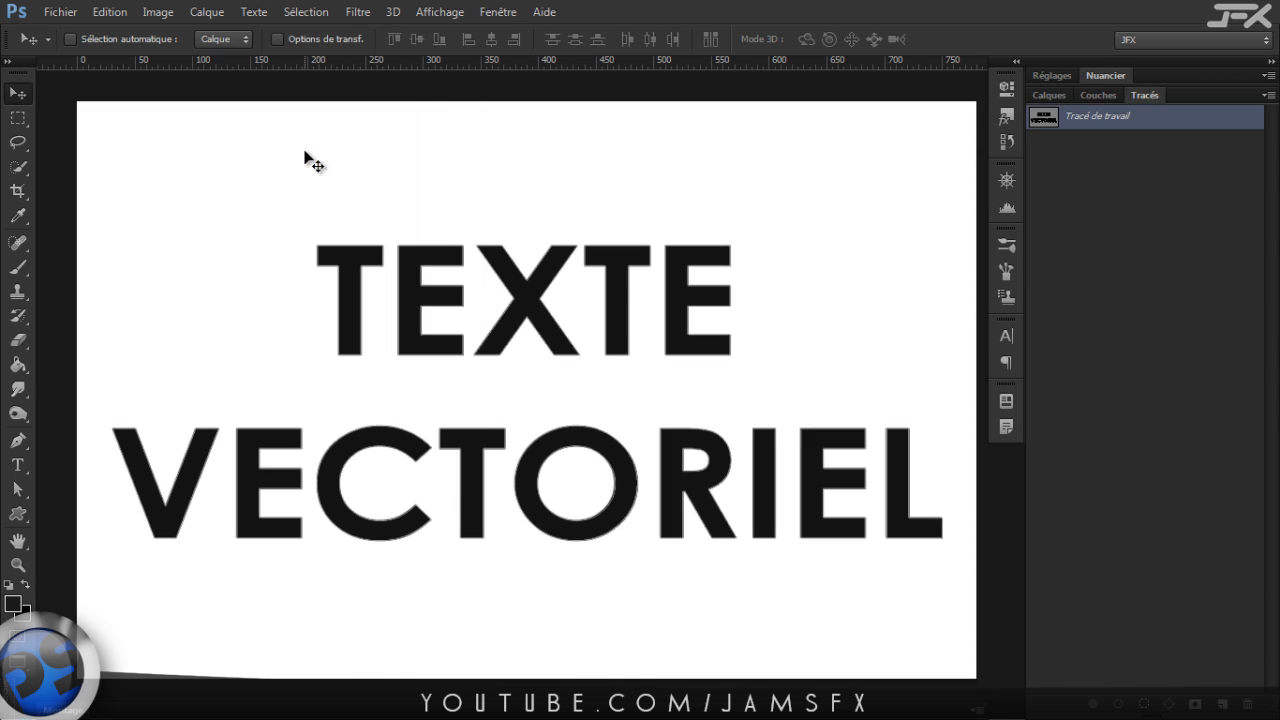
- Load the work path as a selection, hide the TEXTE VECTORIEL layer to check the outline, and deselect
left_click(1050, 121, "ctrl")
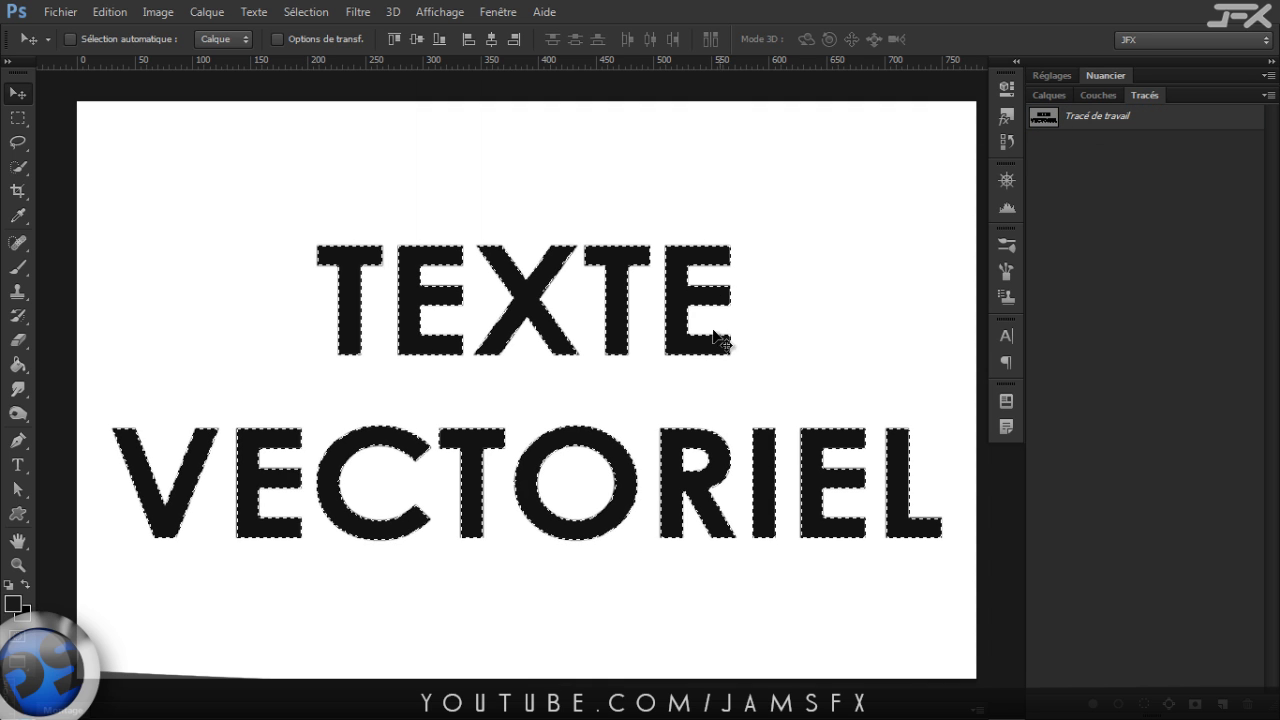
left_click(1036, 96)
left_click(1040, 211)
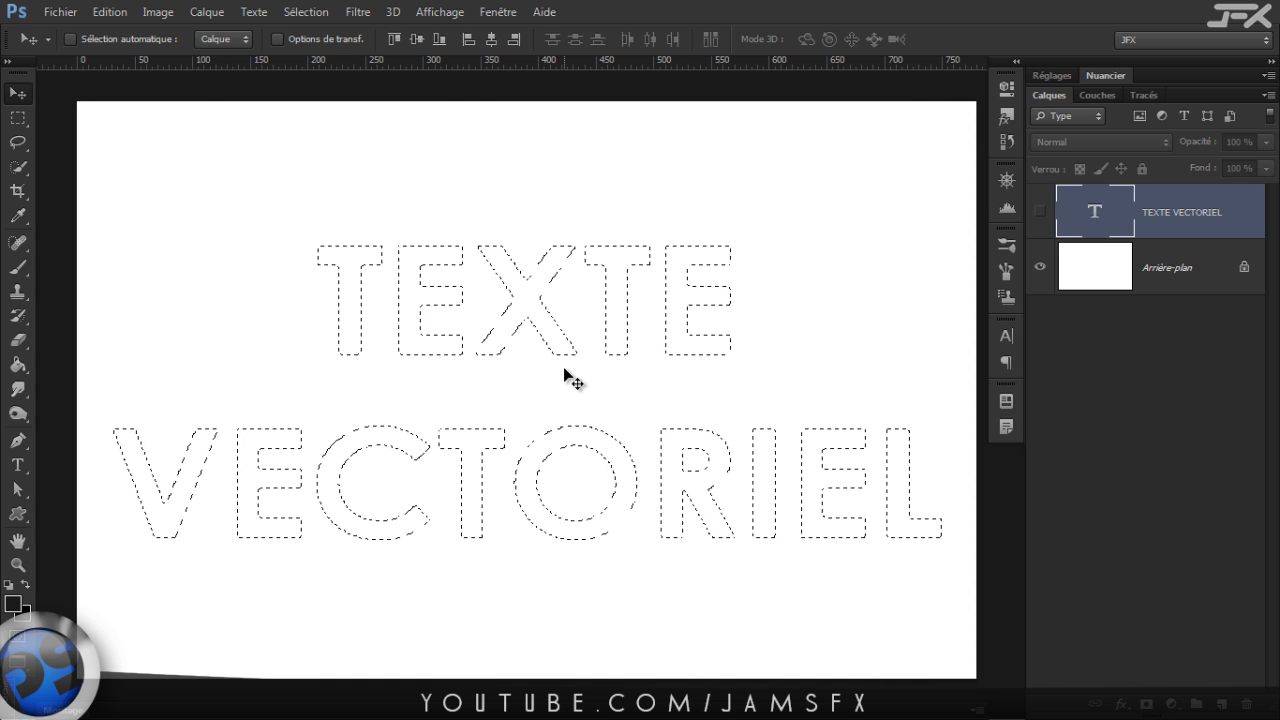
key("ctrl+d")
- Display the work path's outlines on the empty canvas and make the TEXTE VECTORIEL layer visible again
left_click(1133, 94)
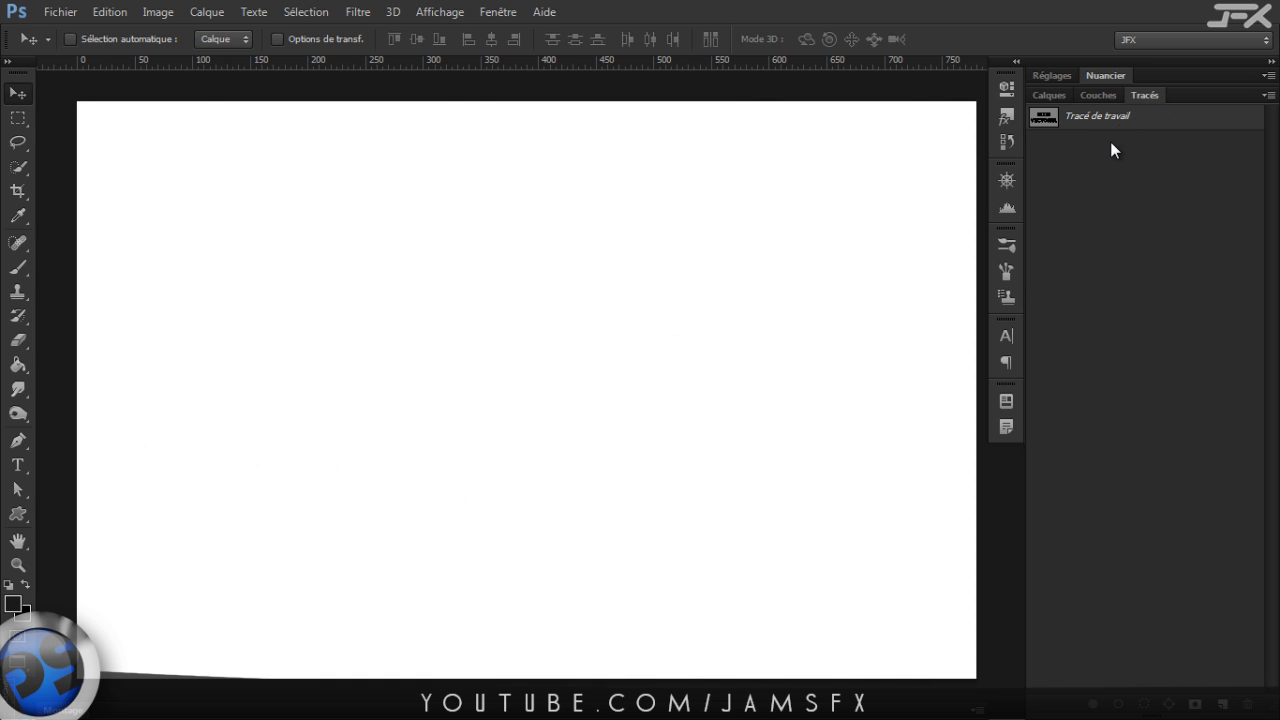
left_click(1086, 117)
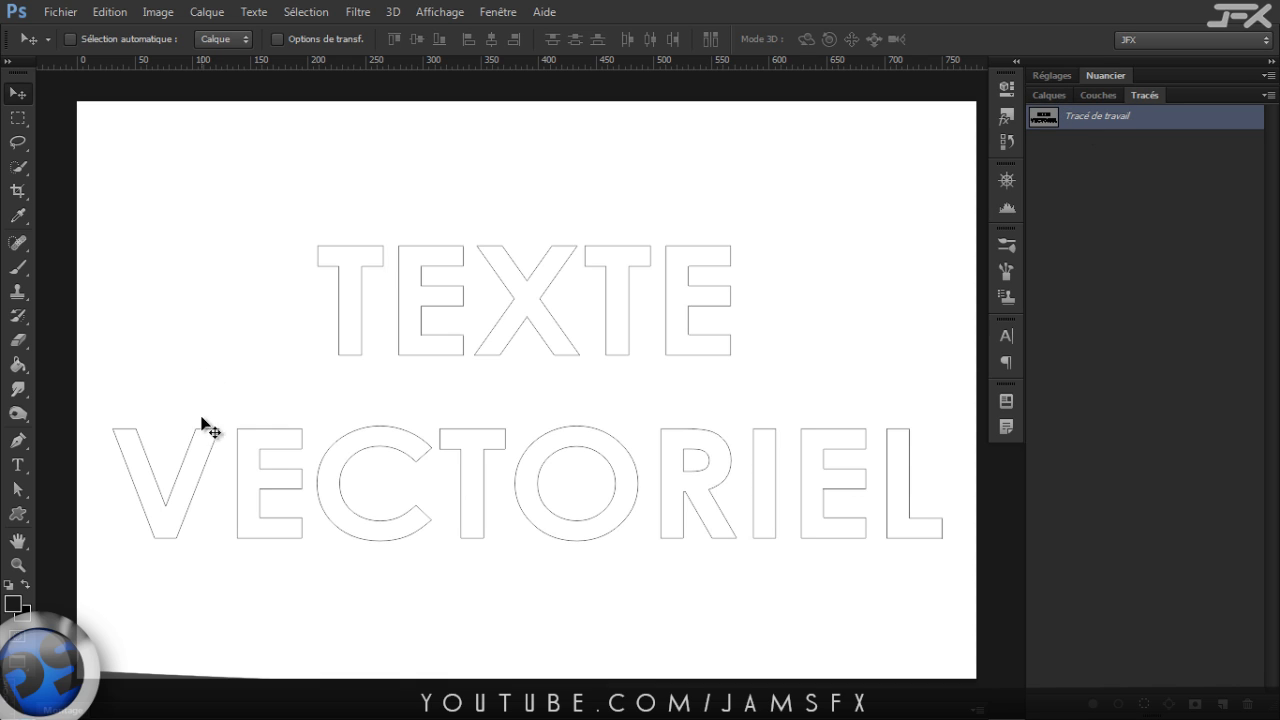
left_click(207, 12)
left_click(1057, 90)
left_click(1050, 95)
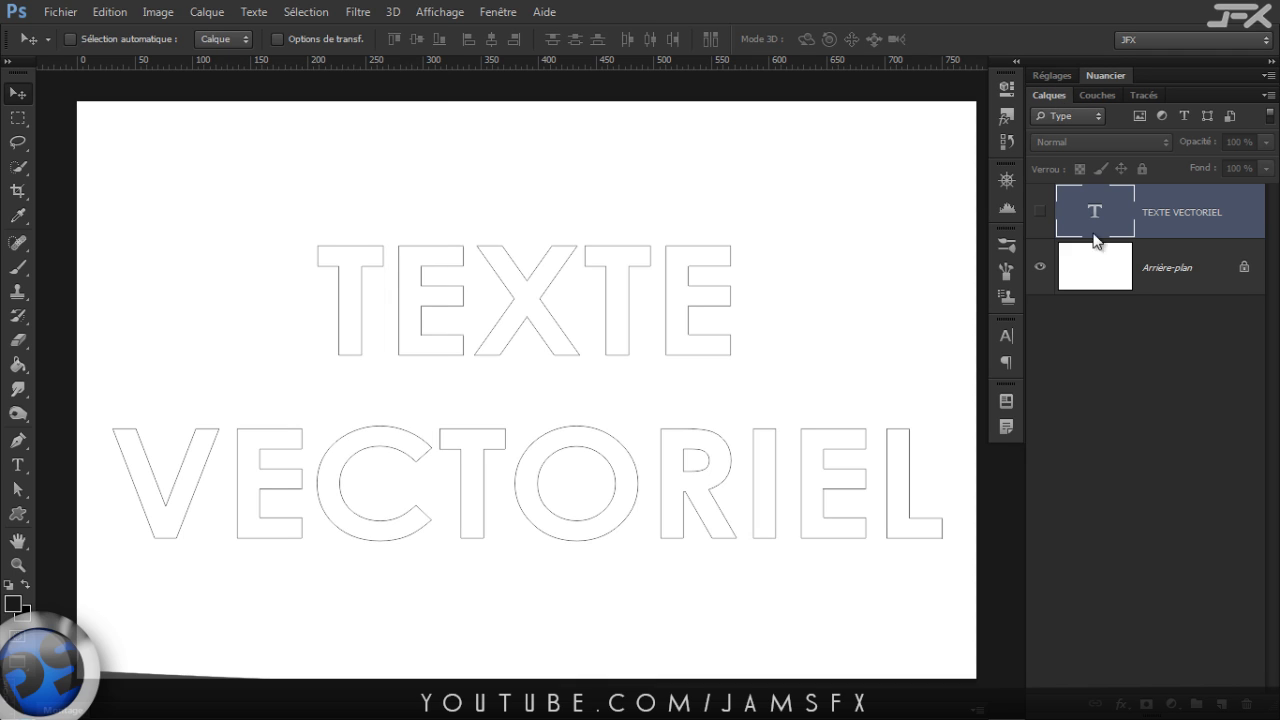
left_click(1040, 212)
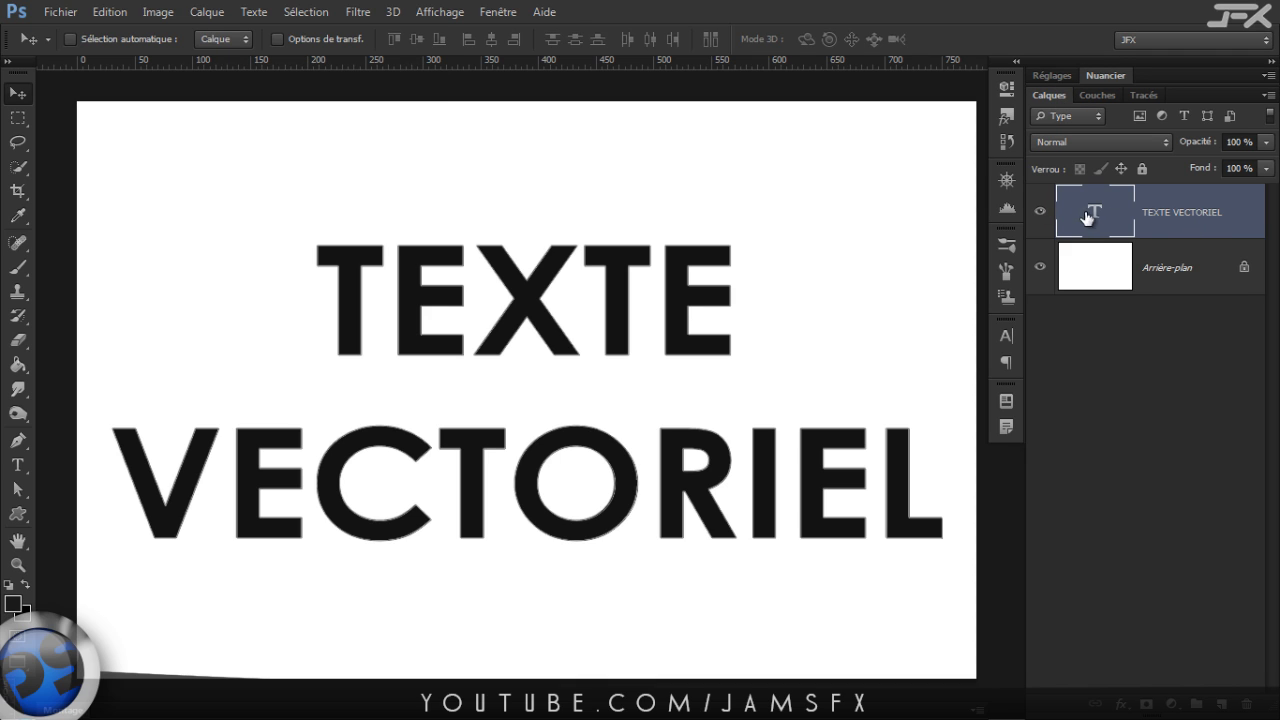
left_click(207, 12)
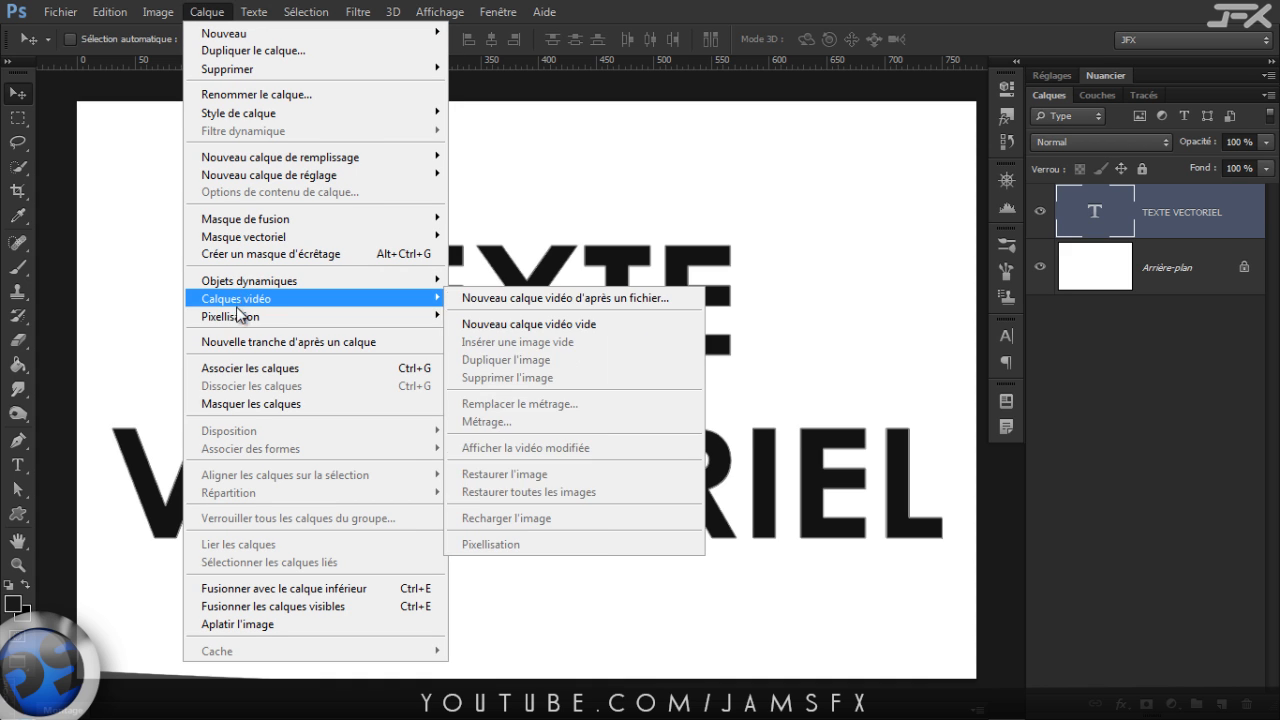
mouse_move(226, 290)
mouse_move(229, 318)
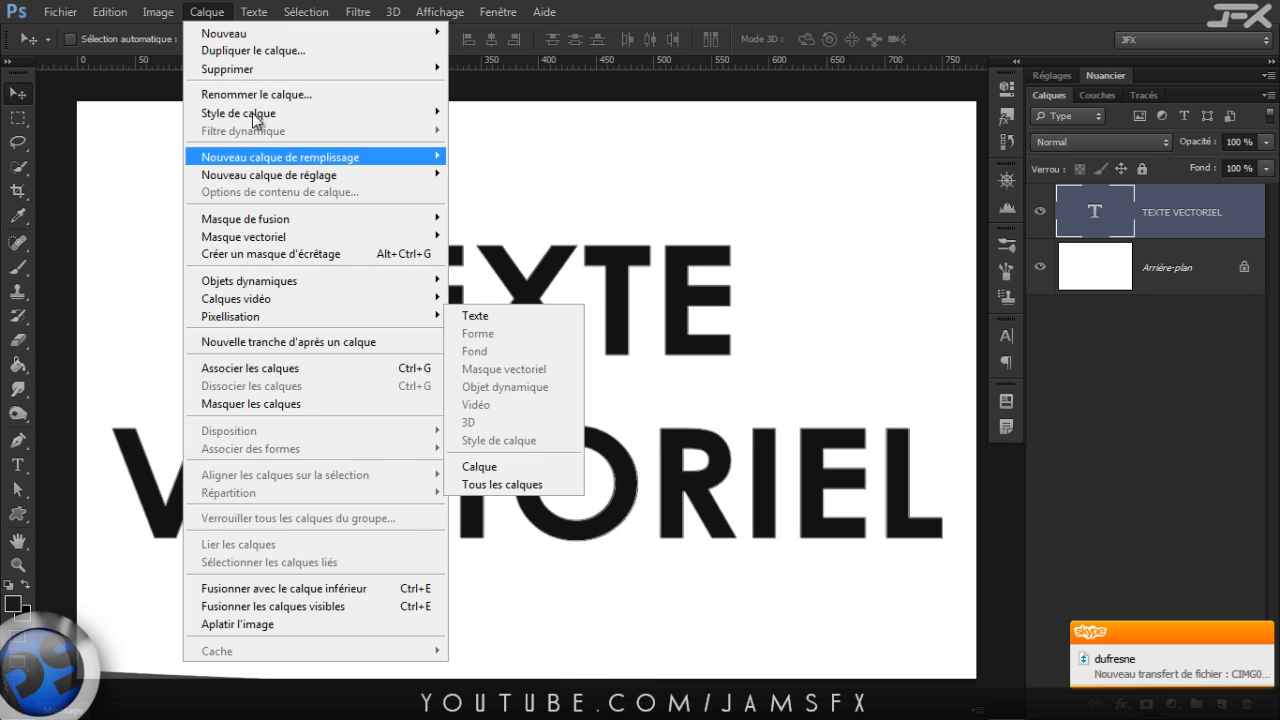
mouse_move(254, 11)
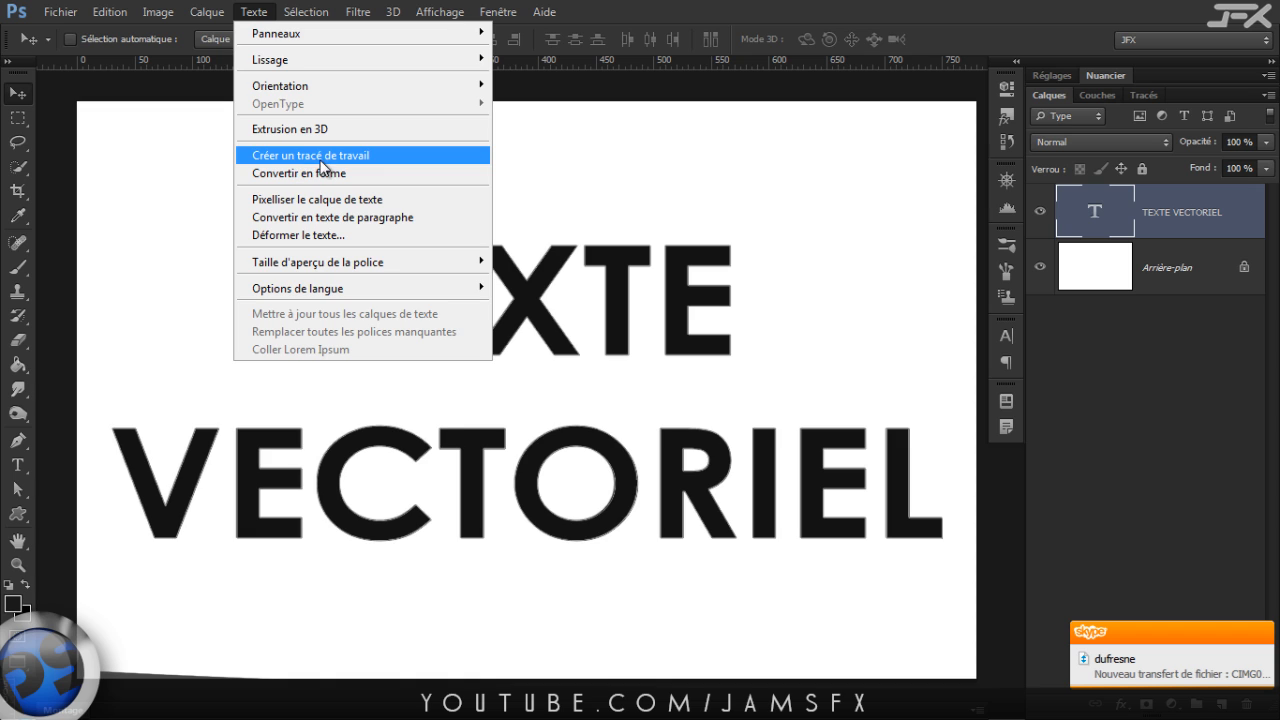
mouse_move(205, 14)
mouse_move(318, 327)
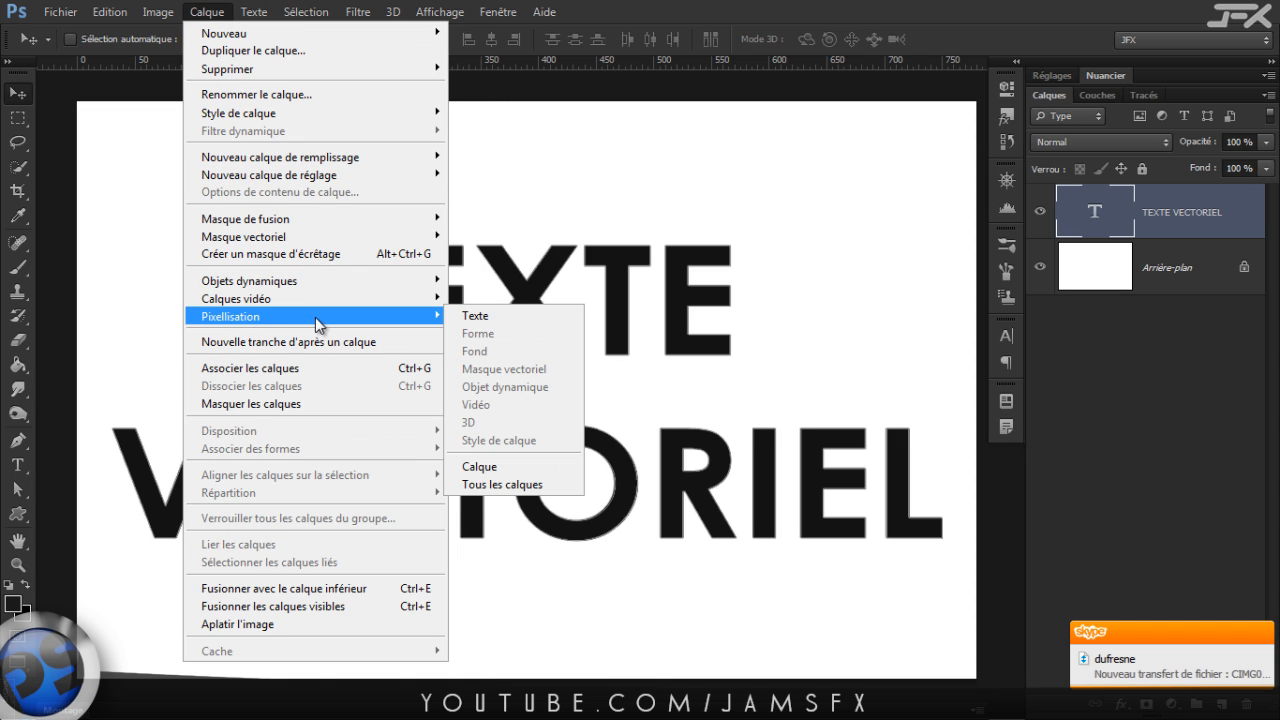
left_click(530, 250)
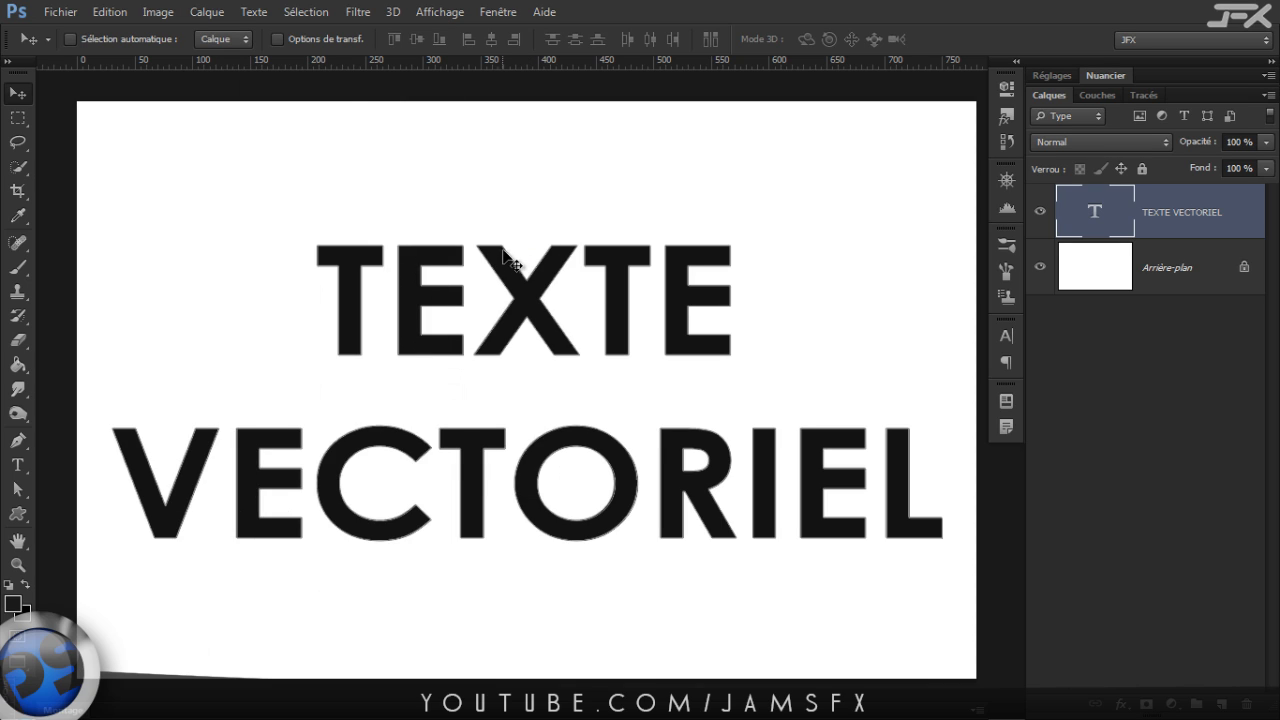
- Export the document's paths to an Illustrator file, choosing Tracé de travail as the path to export
left_click(66, 18)
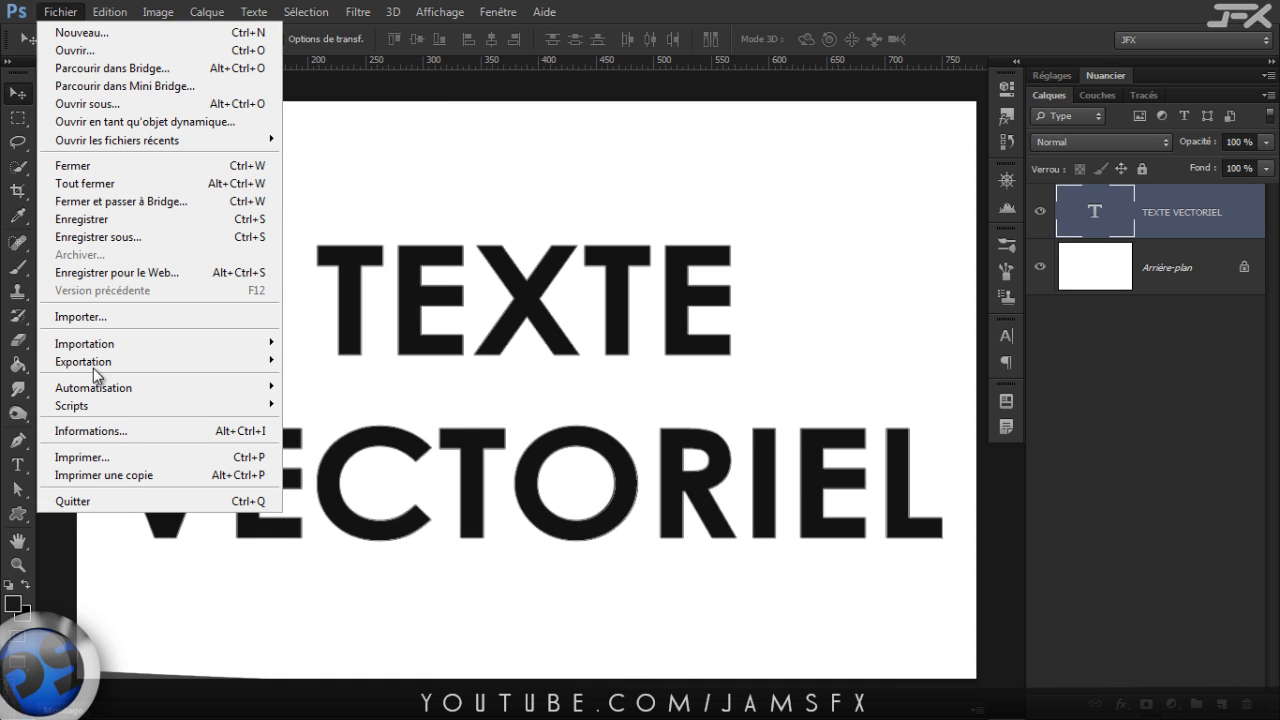
mouse_move(100, 365)
left_click(401, 398)
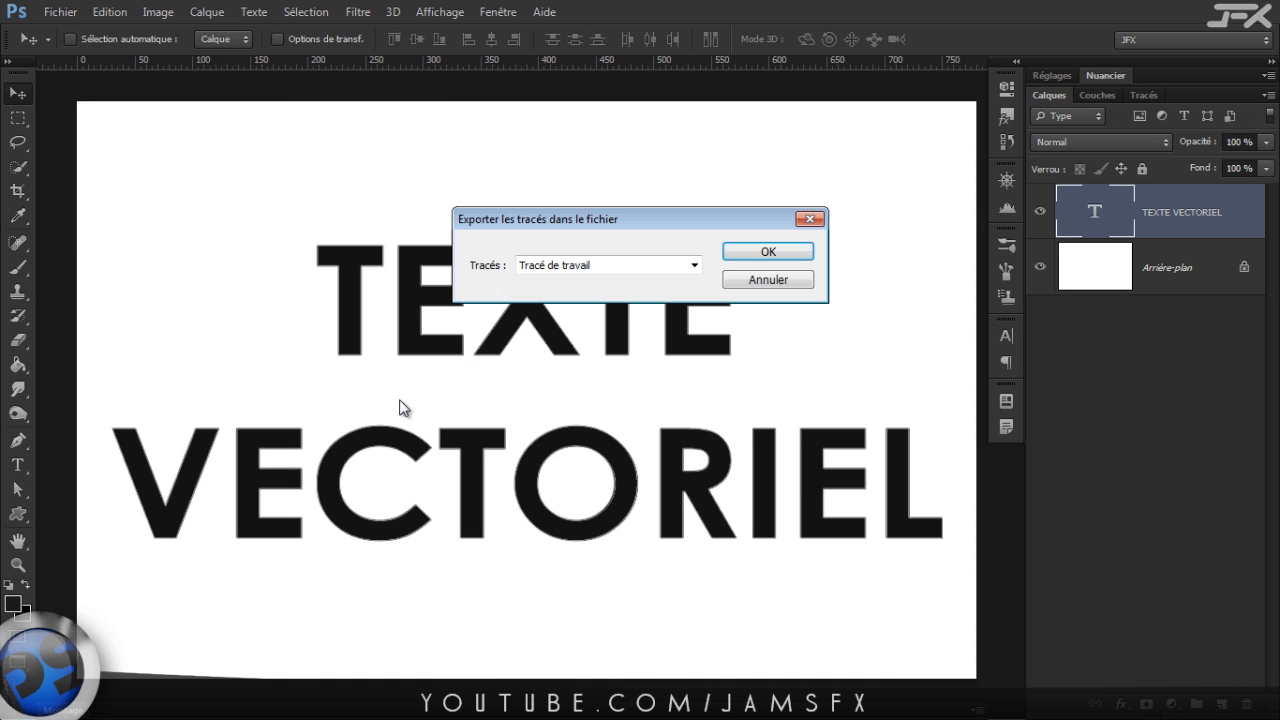
left_click(604, 266)
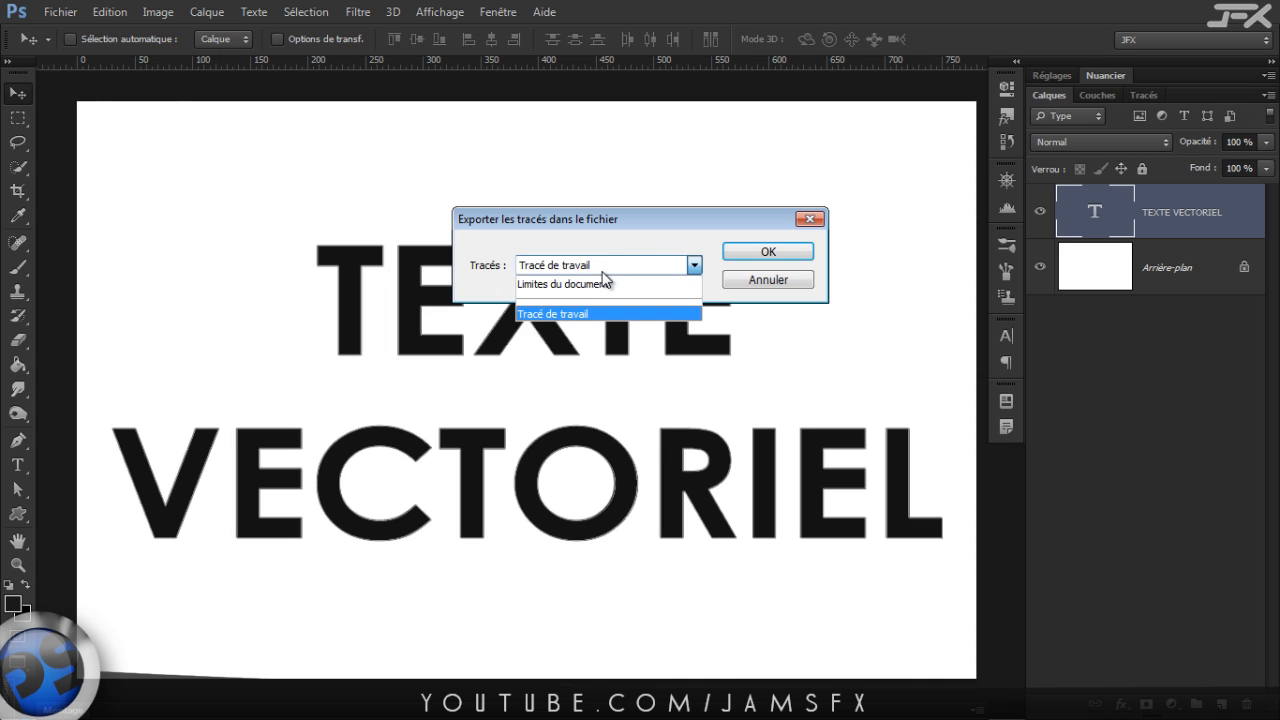
left_click(631, 244)
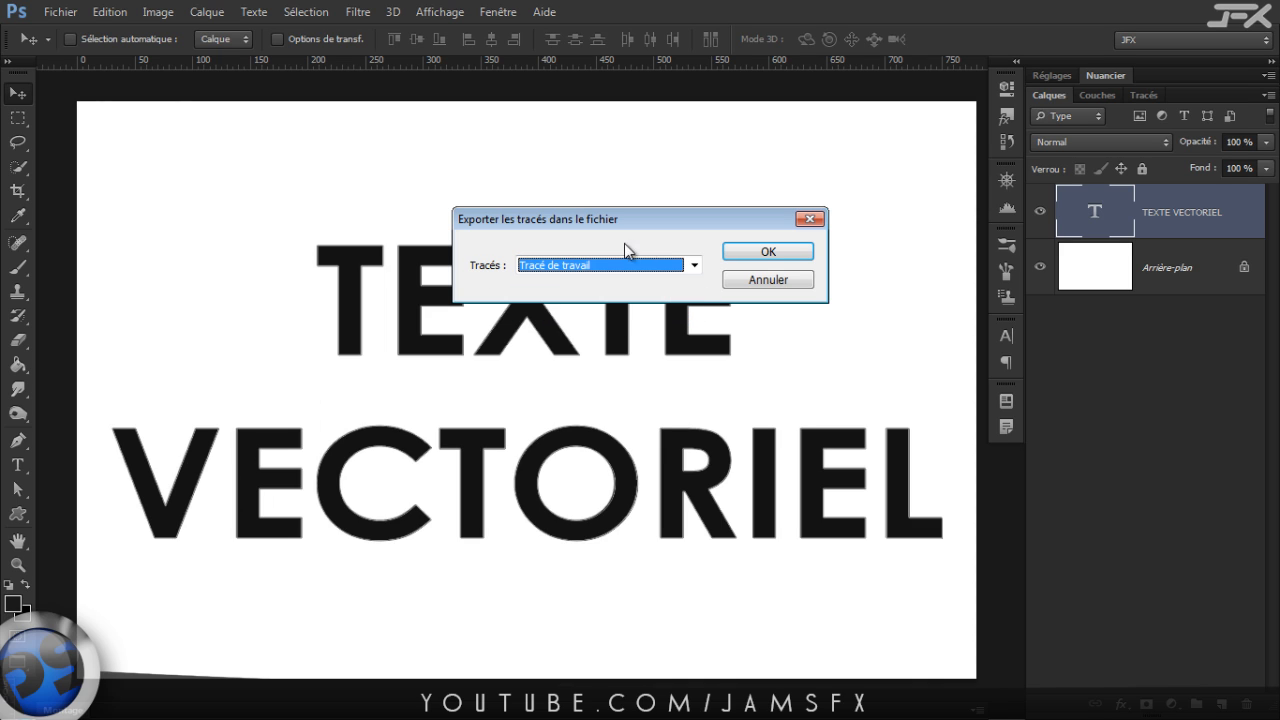
left_click(752, 258)
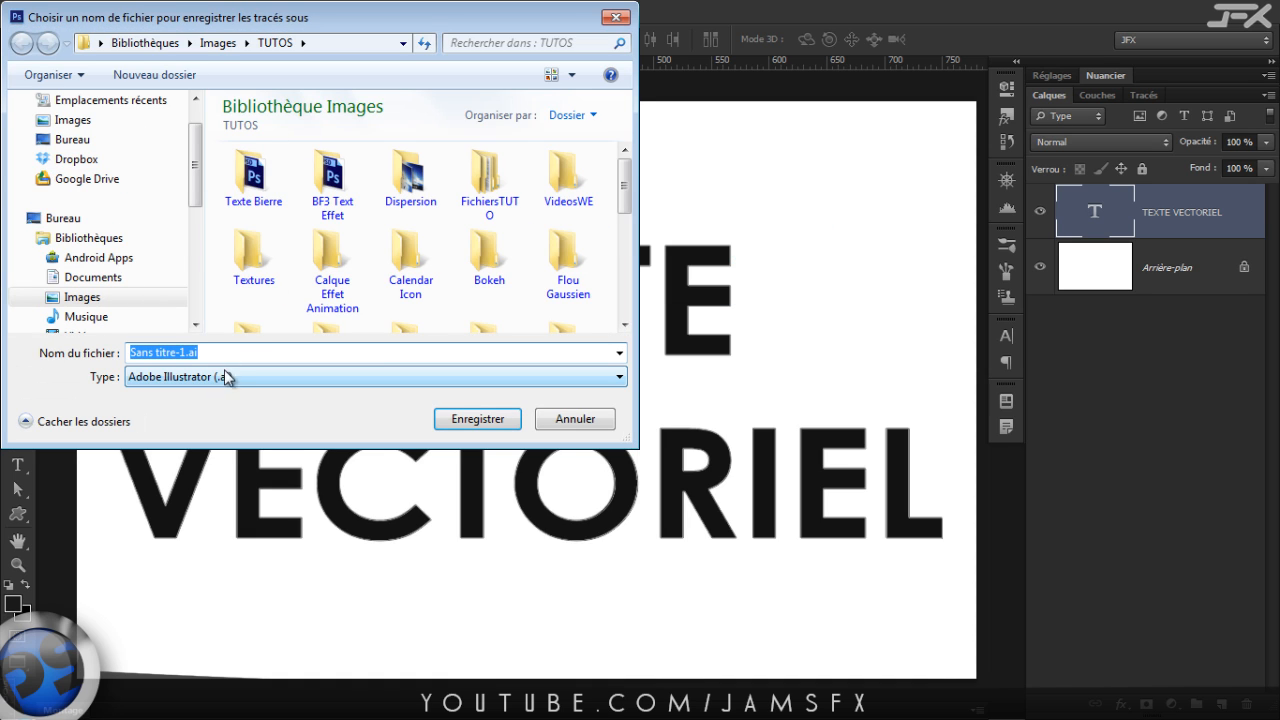
- Name the exported path file test.ai and save it in the TUTOS folder
left_click(171, 352)
left_click_drag(186, 352, 2, 353)
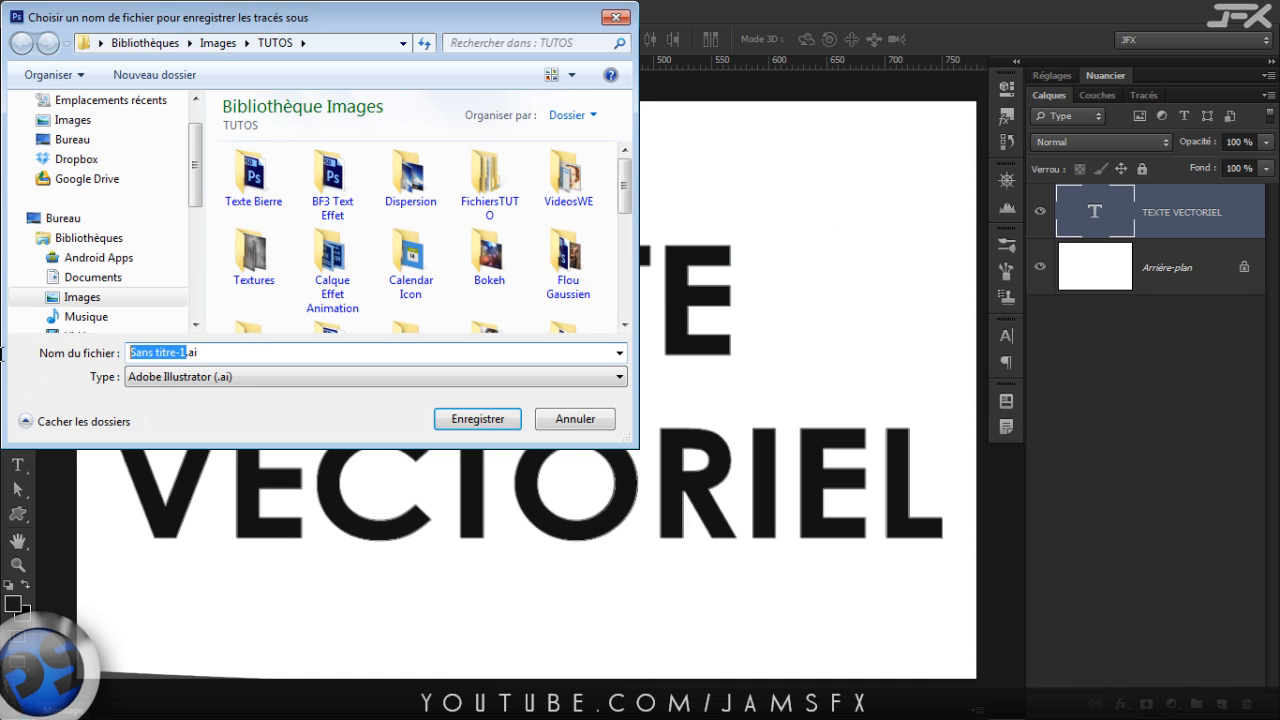
type("test")
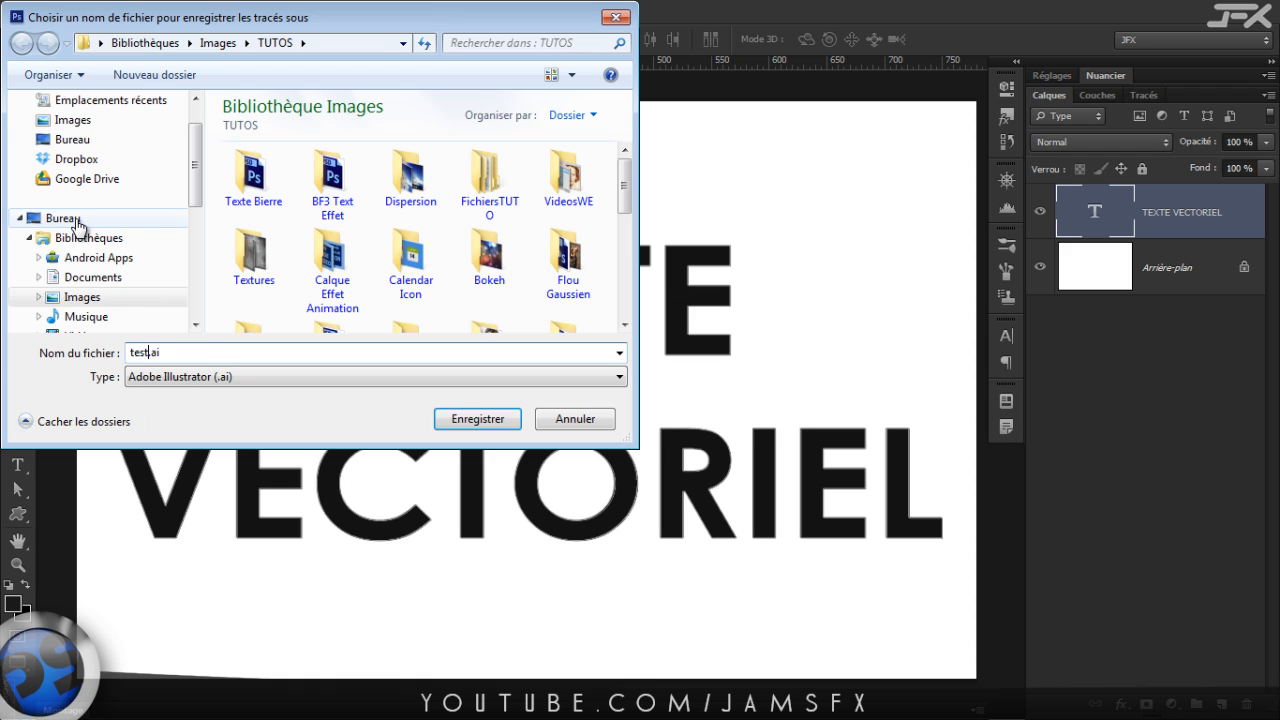
key("Return")
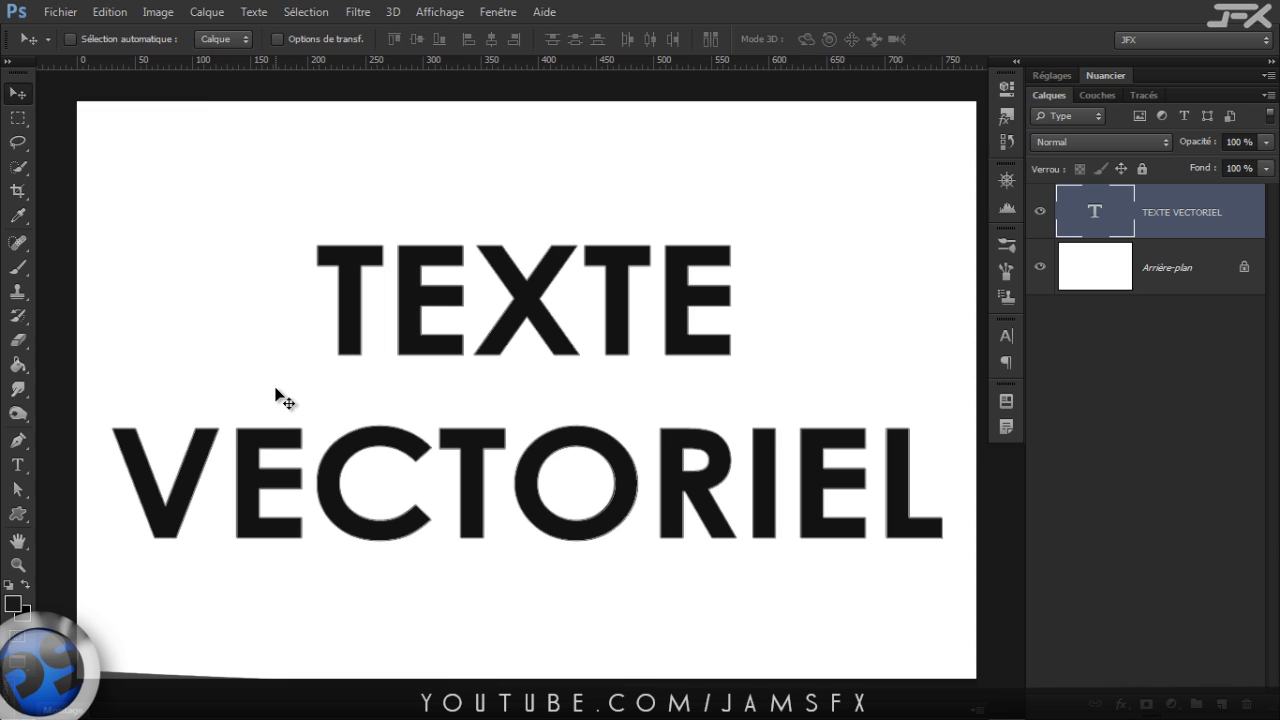
- Switch to Illustrator and bring up the dialog for opening an existing file
key("alt+Tab")
key("alt+Tab")
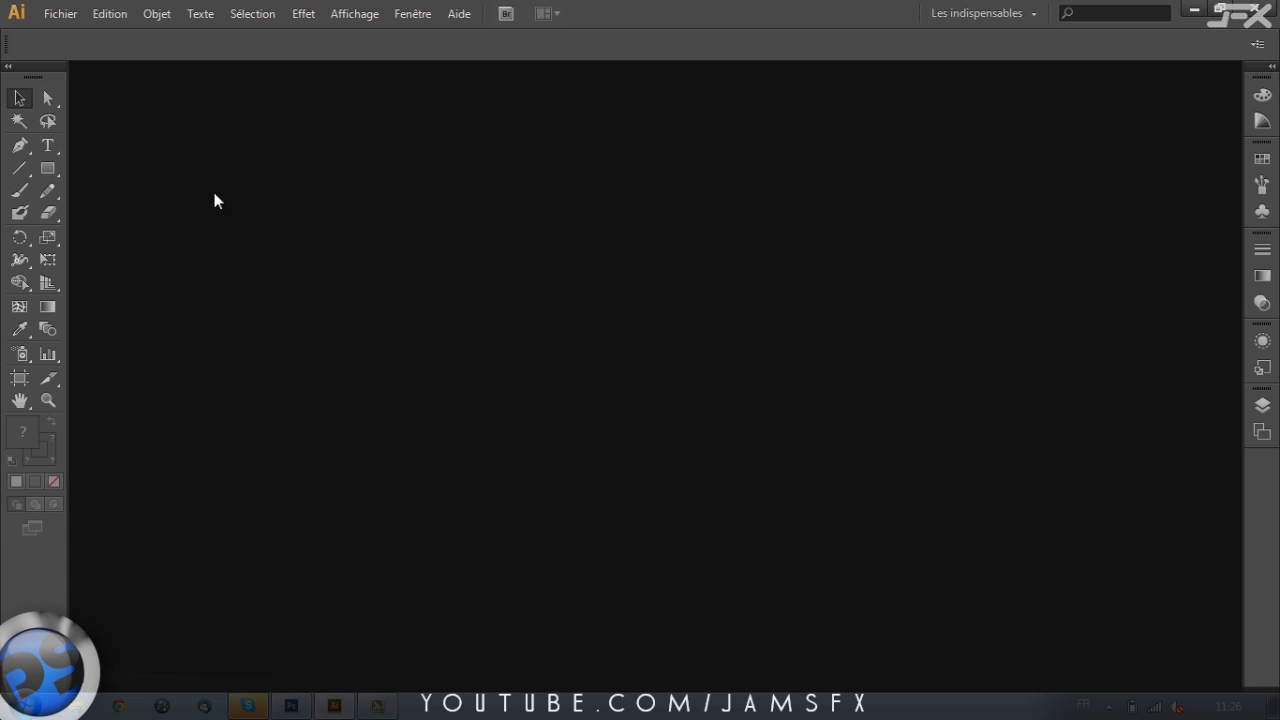
key("ctrl+o")
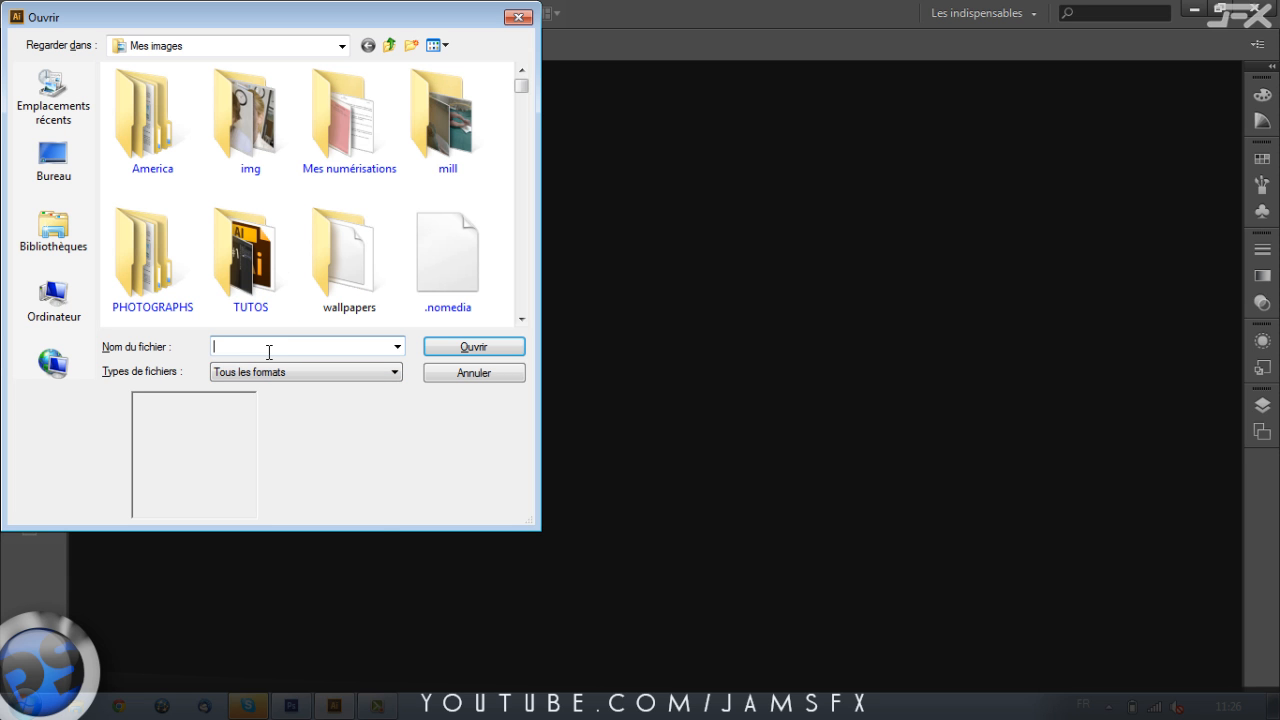
type("tes")
key("BackSpace")
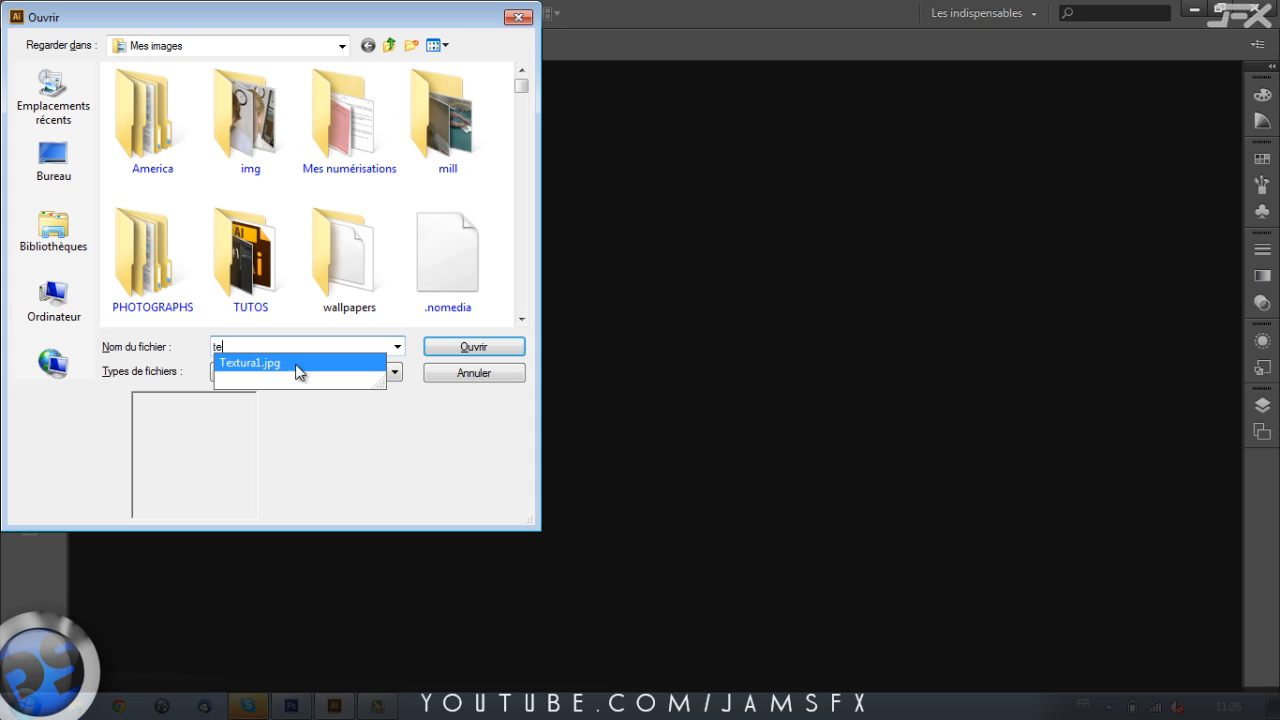
- Open test.ai from the TUTOS folder, creating artboards for Plan de travail hérité and Zone(s) de recadrage
double_click(245, 290)
type("te")
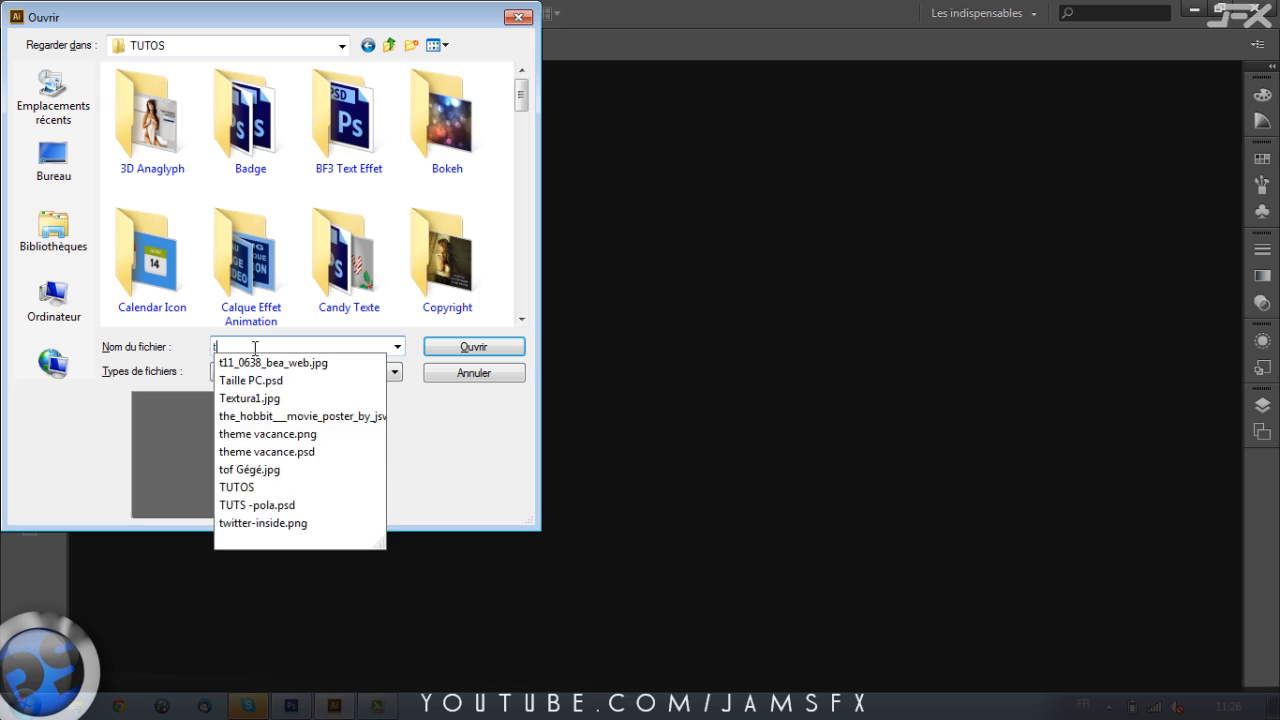
key("BackSpace")
key("BackSpace")
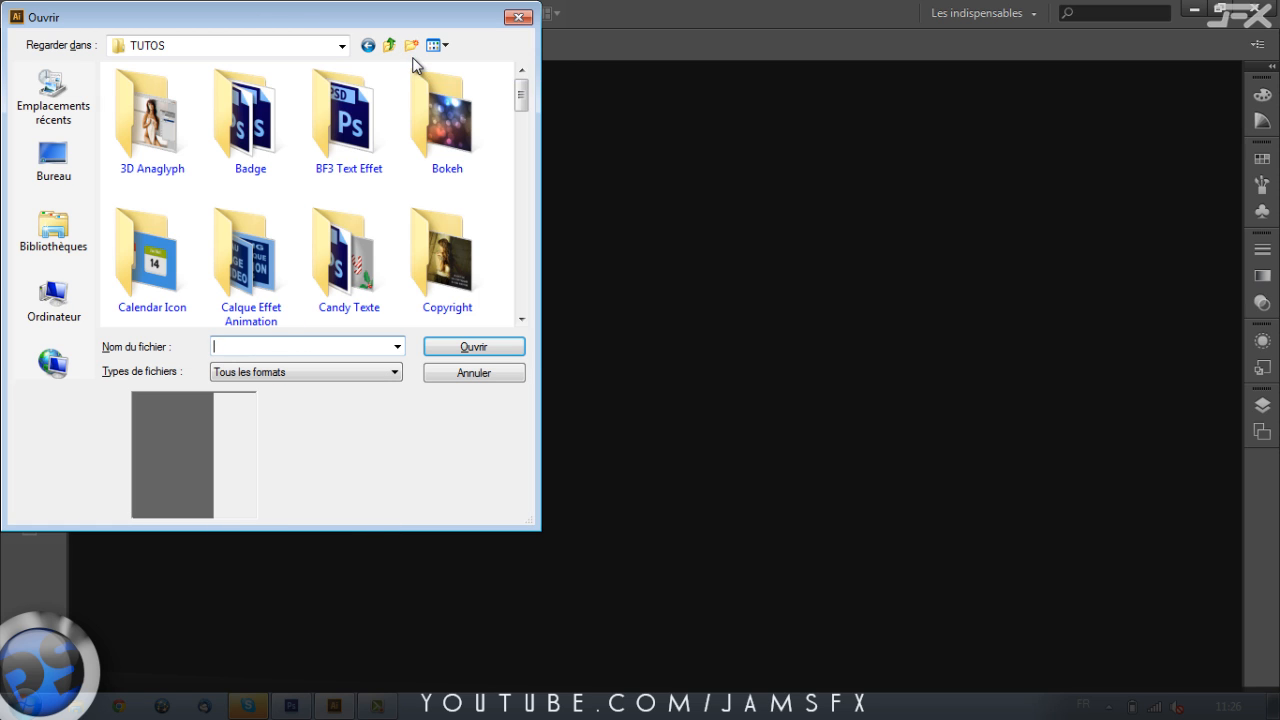
scroll(416, 70, "down", 10)
left_click(433, 256)
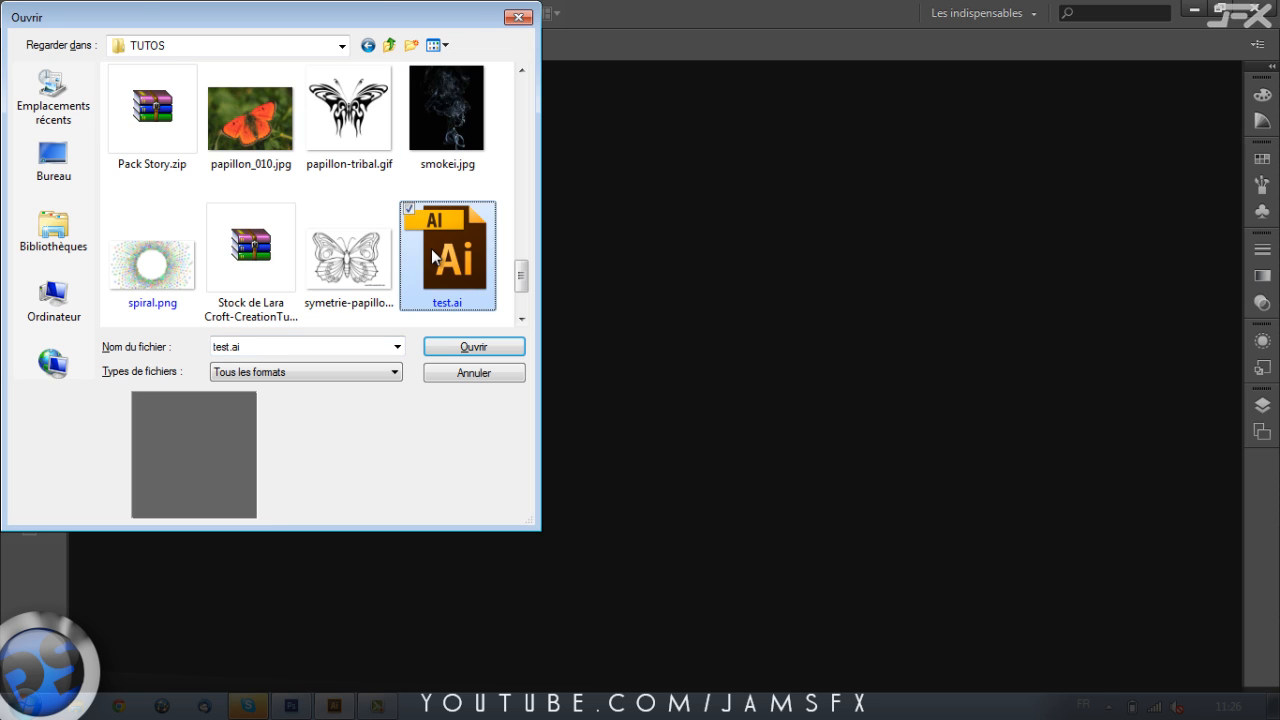
double_click(432, 256)
left_click_drag(194, 12, 599, 144)
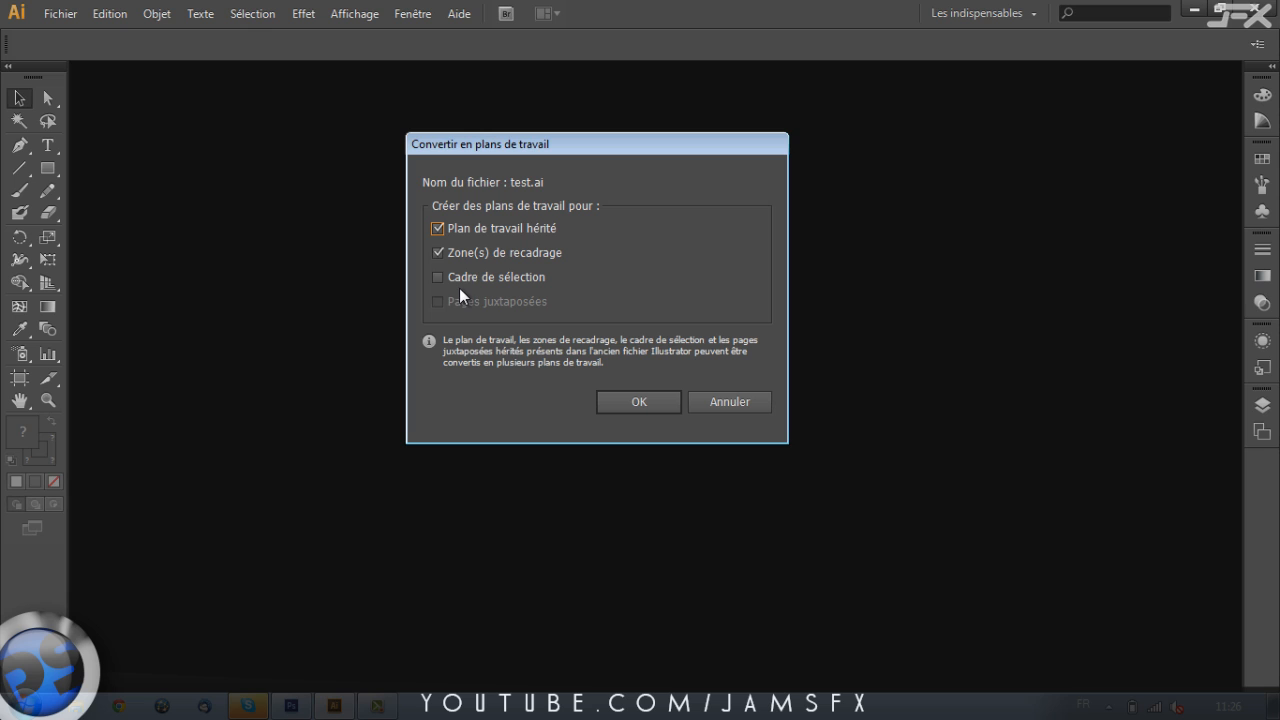
left_click(617, 401)
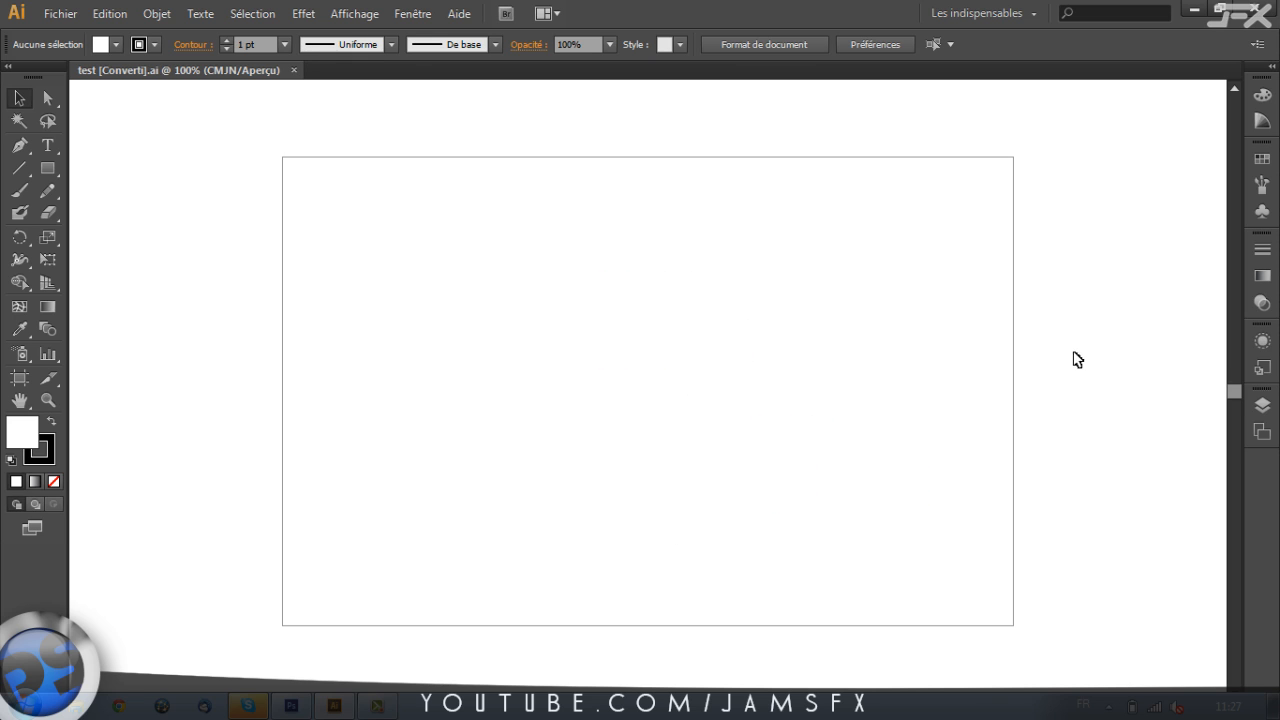
- Reveal the unfilled text outlines on the artboard by selecting them, and switch the document's colour mode to Couleurs RVB
left_click_drag(1042, 160, 294, 620)
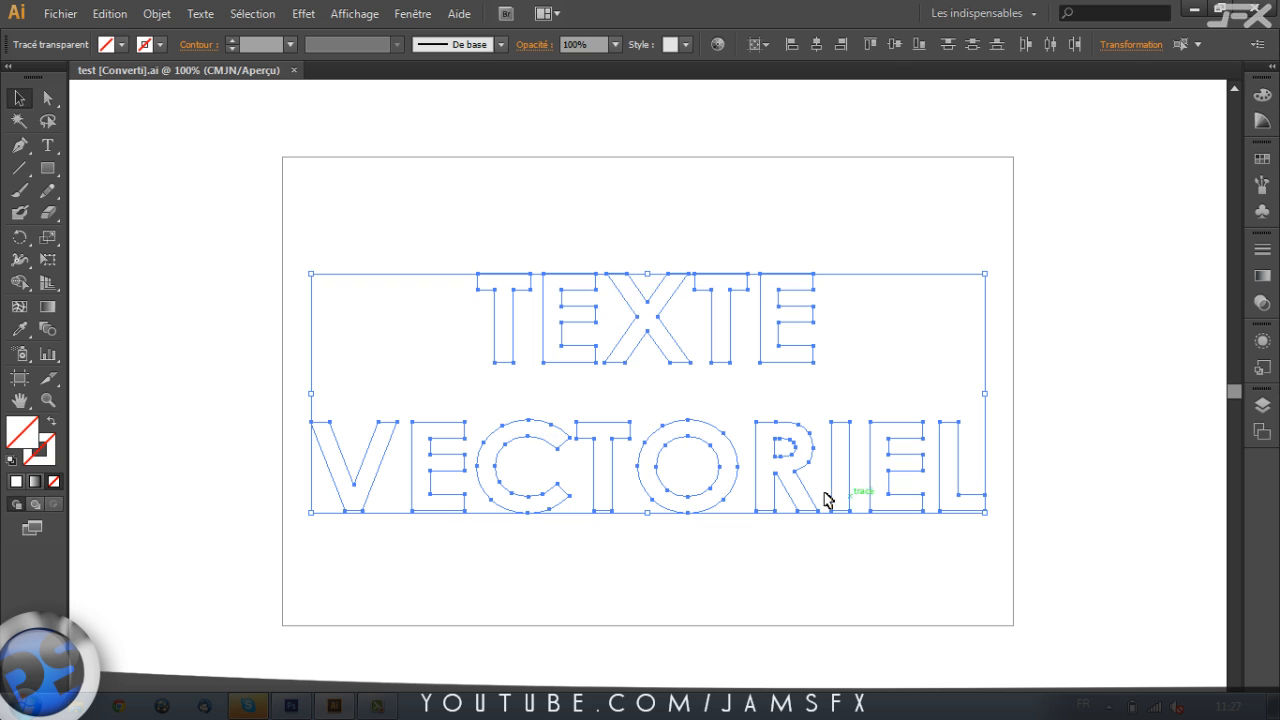
left_click(766, 196)
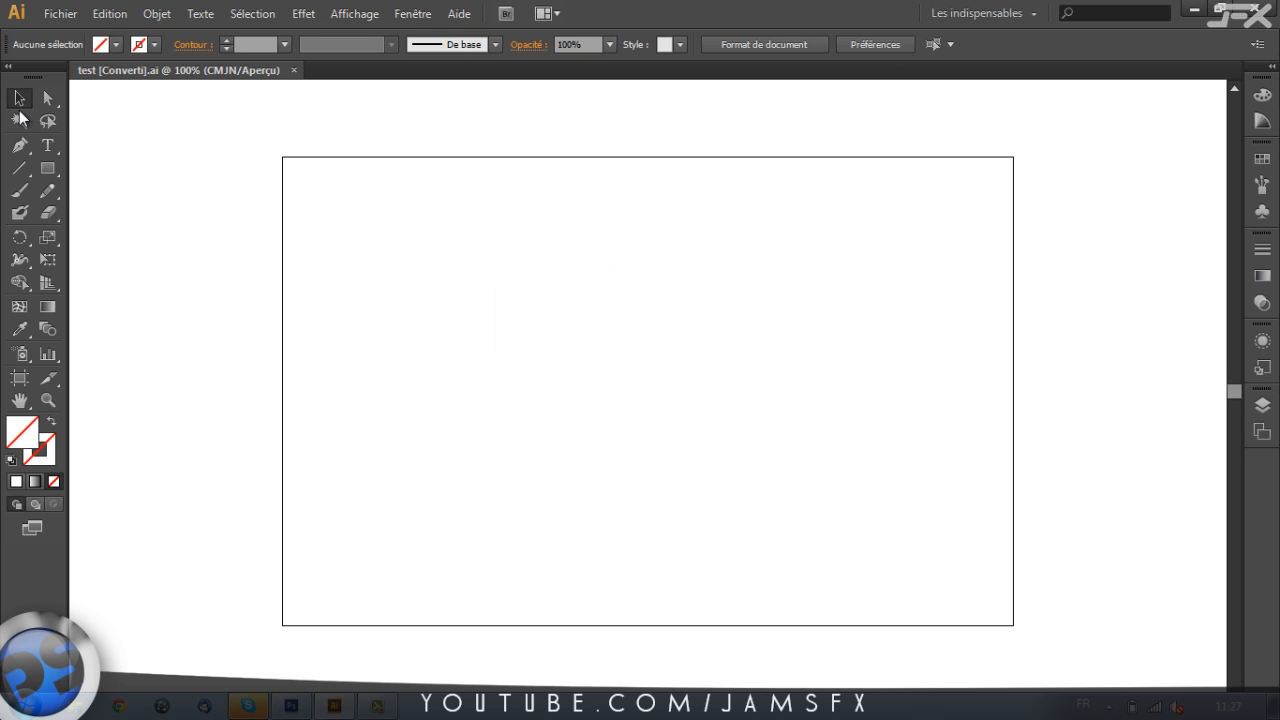
left_click(73, 17)
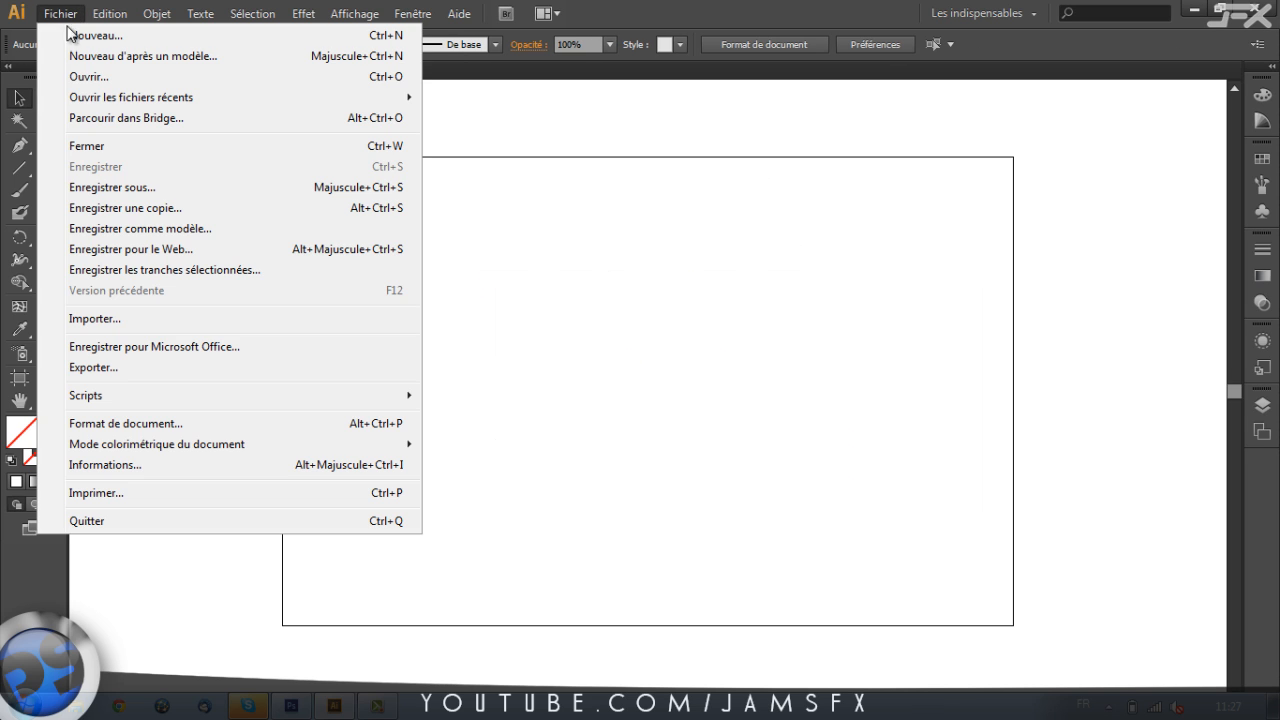
mouse_move(101, 447)
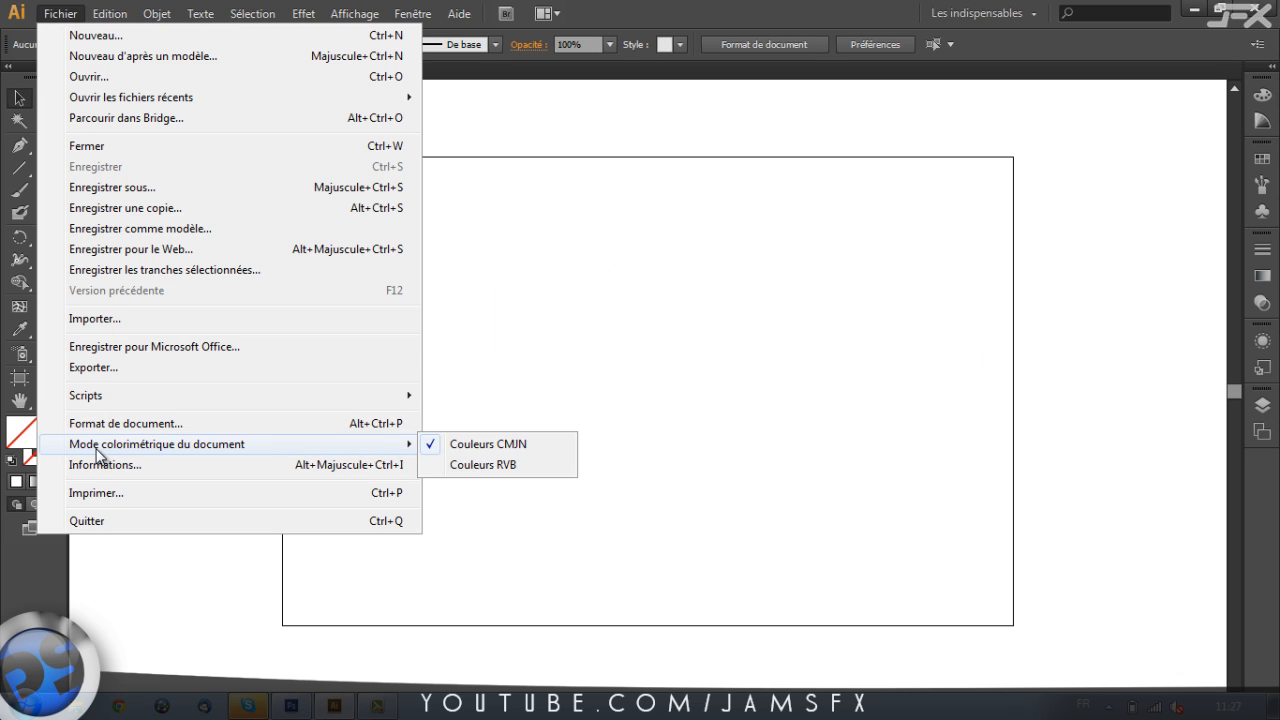
left_click(497, 466)
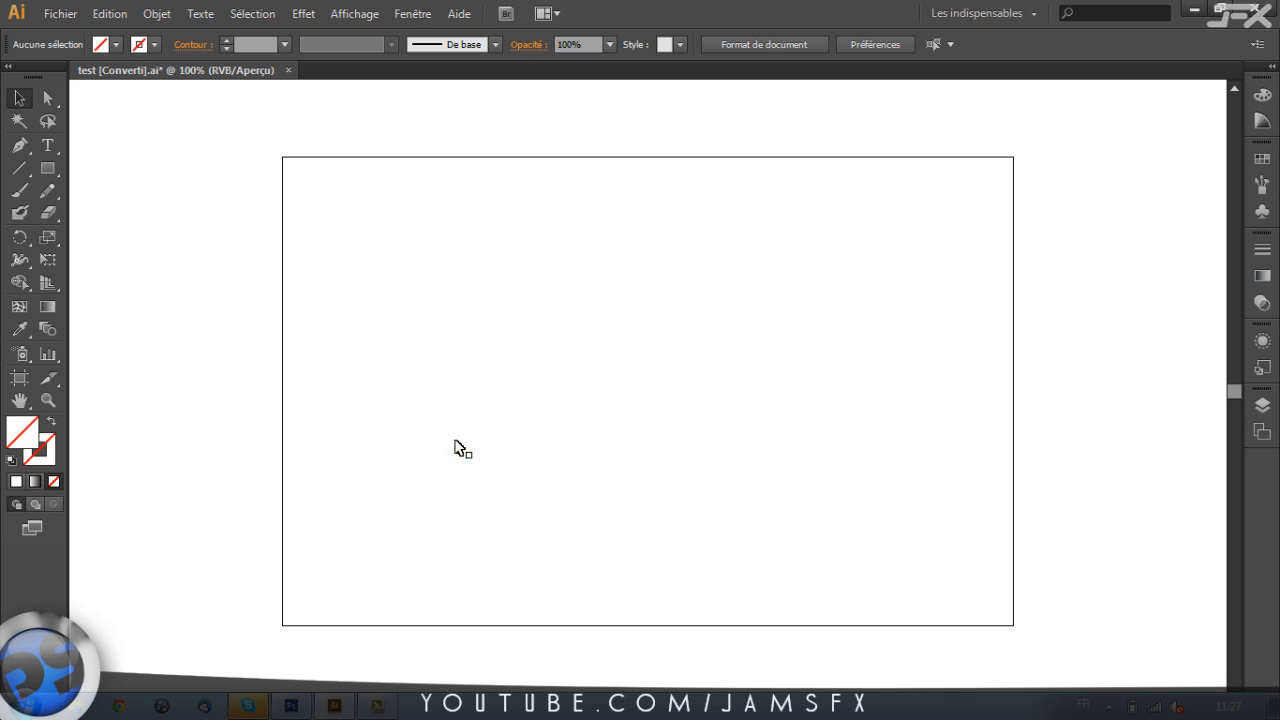
- Fill all the TEXTE VECTORIEL letter outlines with black and deselect them
left_click_drag(999, 178, 308, 583)
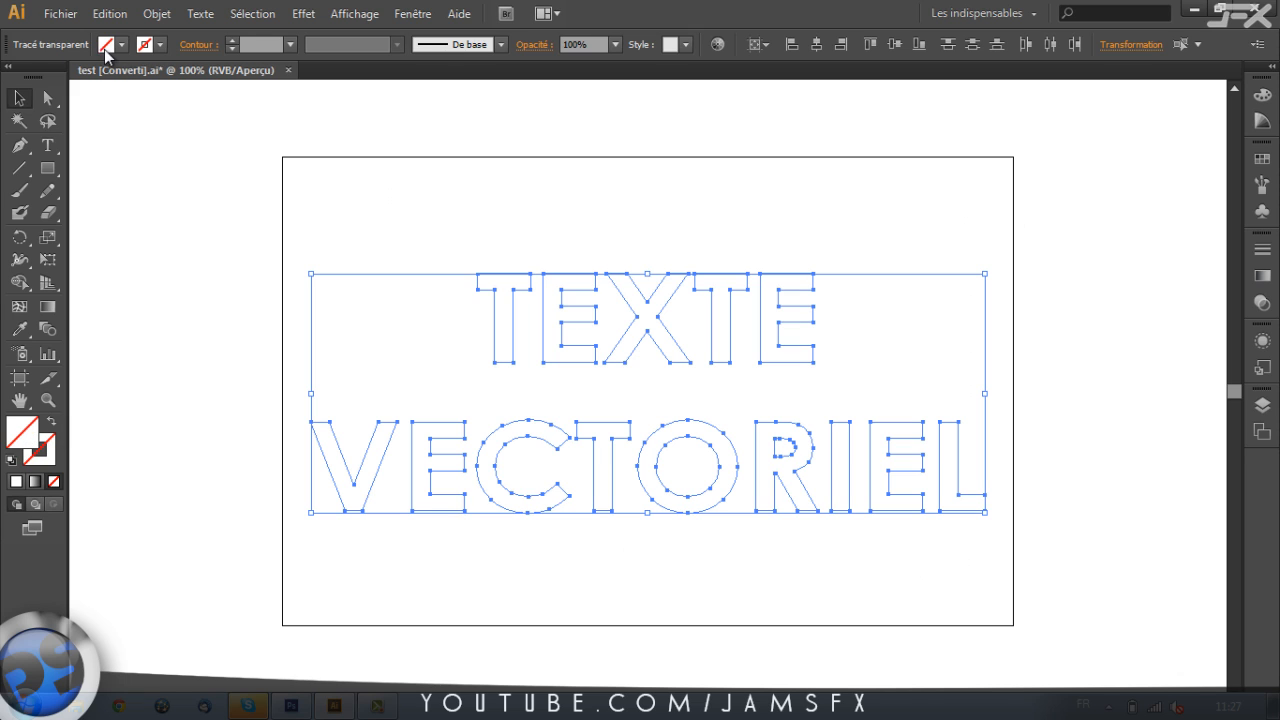
left_click(17, 482)
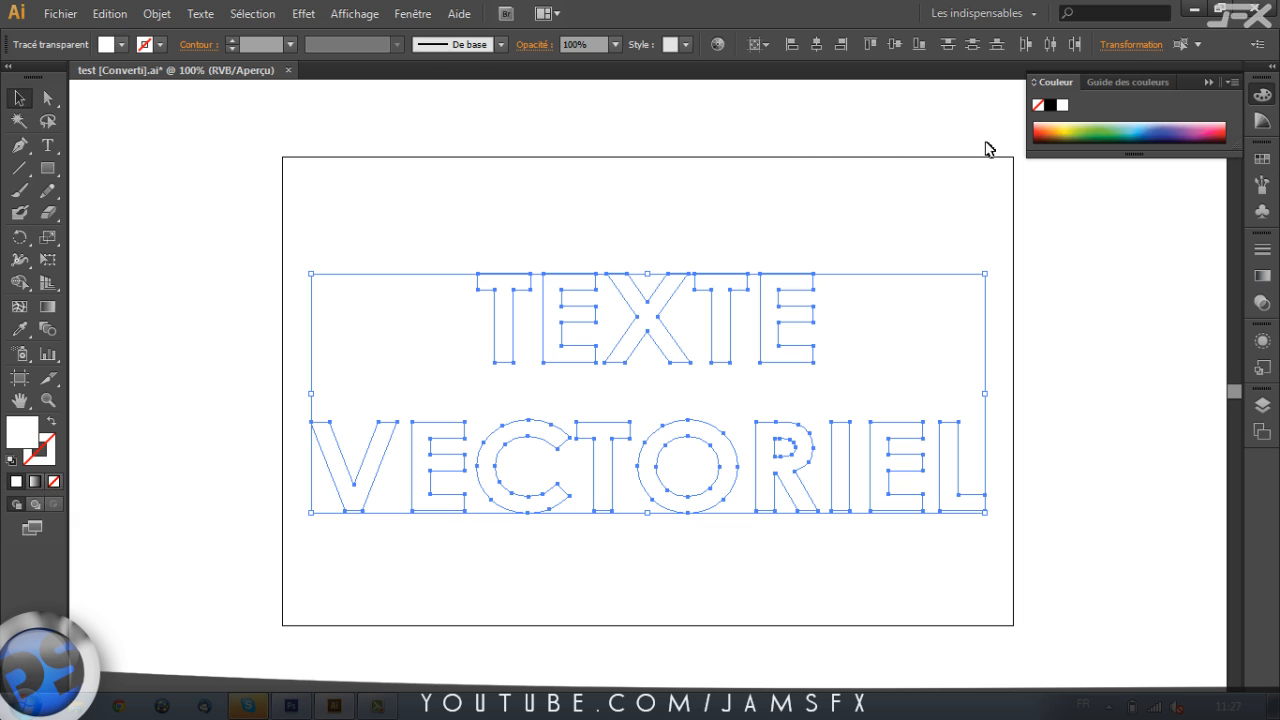
left_click(1050, 106)
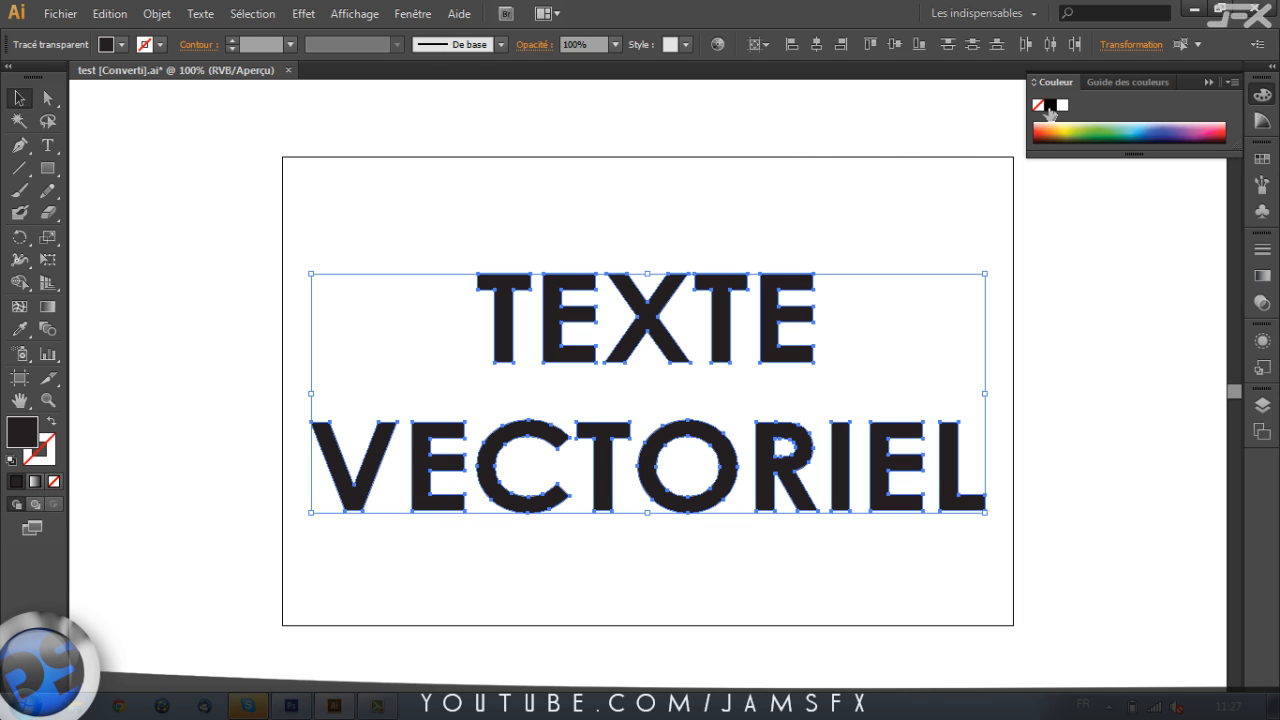
left_click(824, 212)
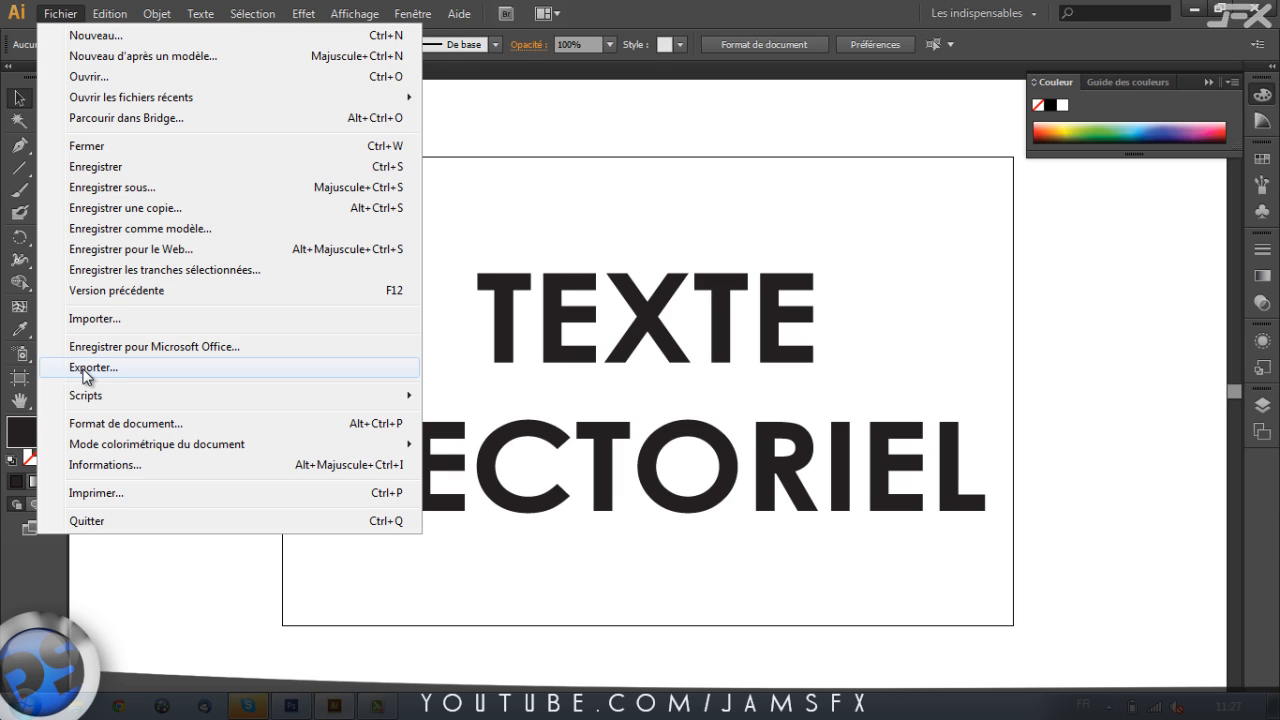
left_click(643, 132)
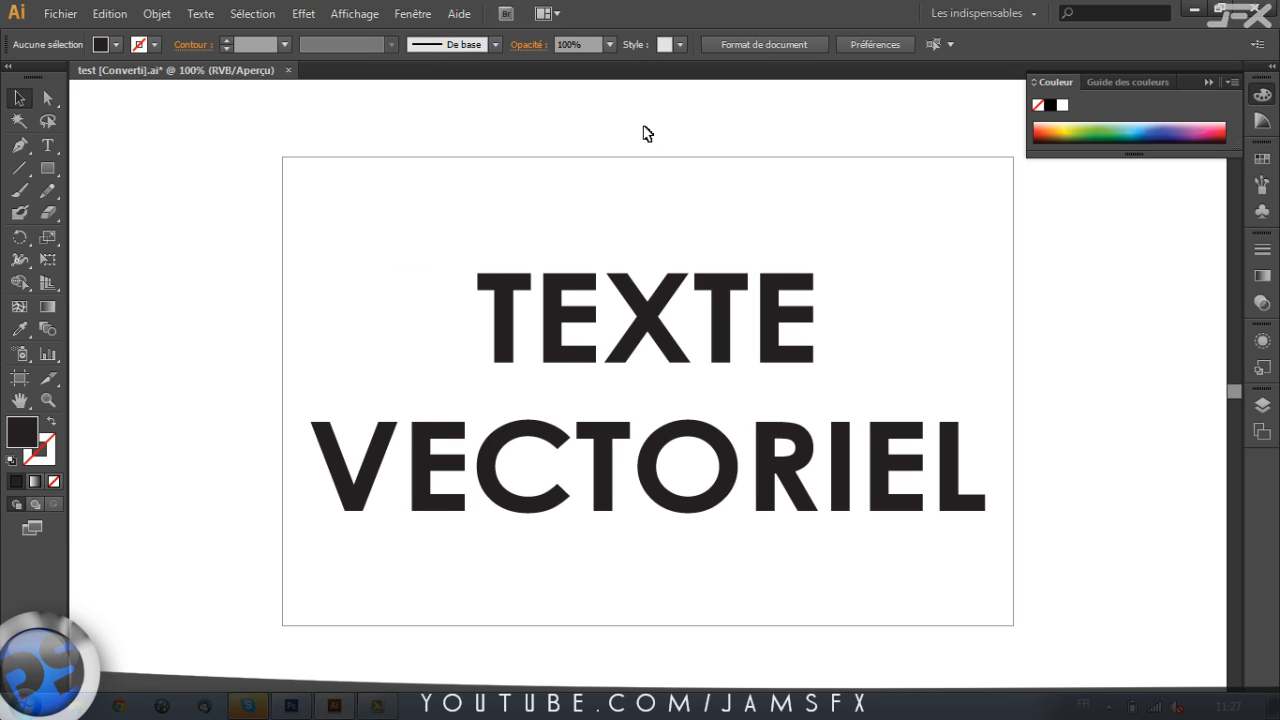